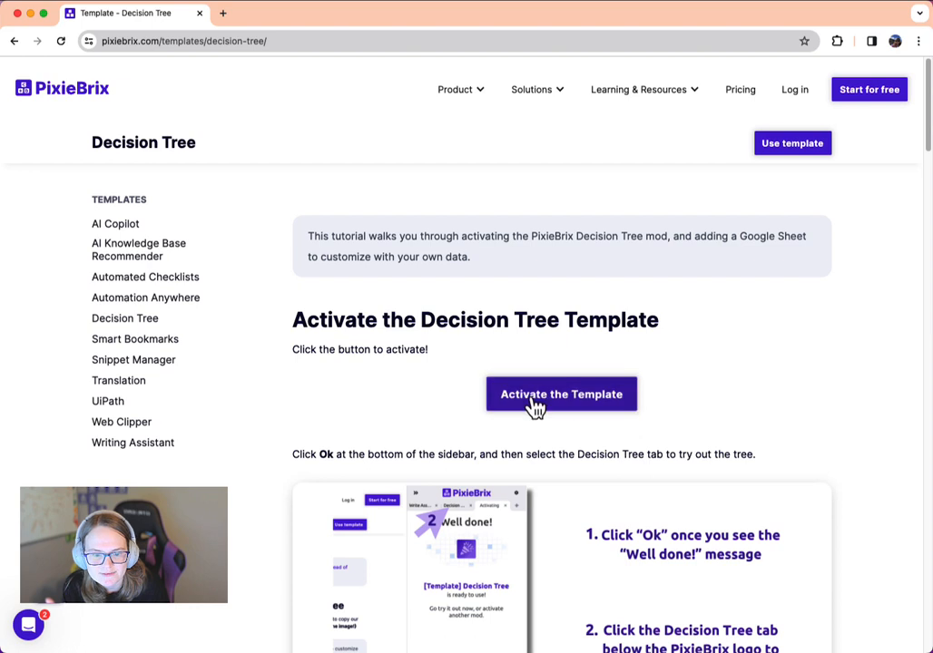
- Activate the Decision Tree template, acknowledge the activation, and open the Decision Tree mod in the PixieBrix sidebar
left_click(535, 401)
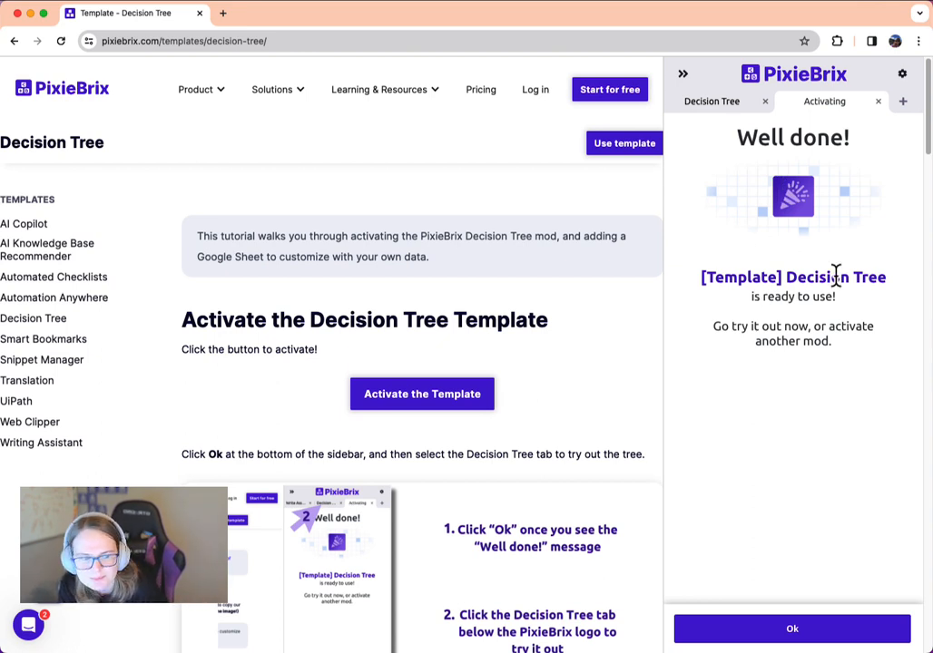
left_click(760, 638)
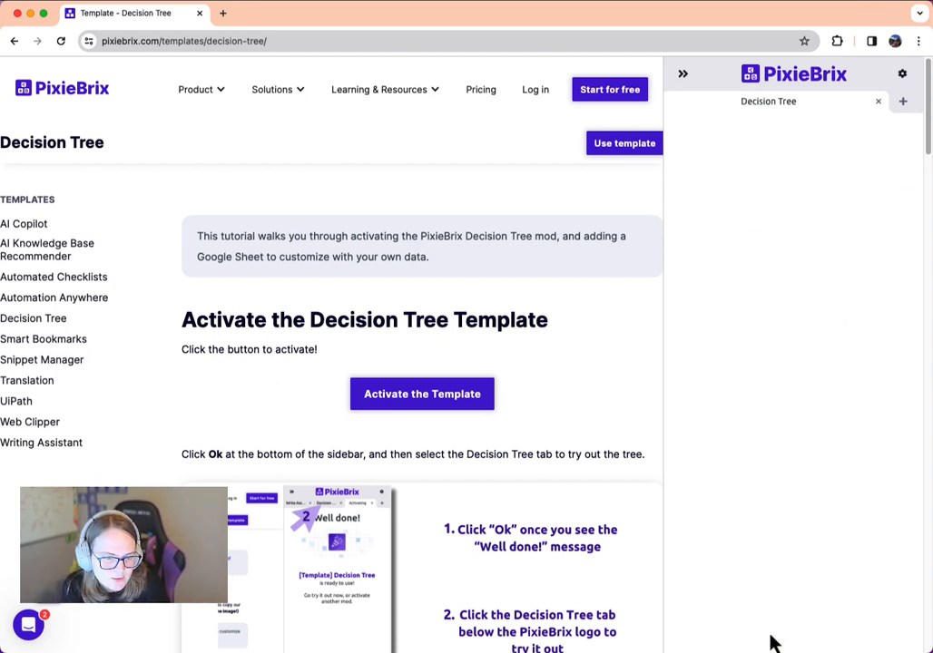
left_click(748, 103)
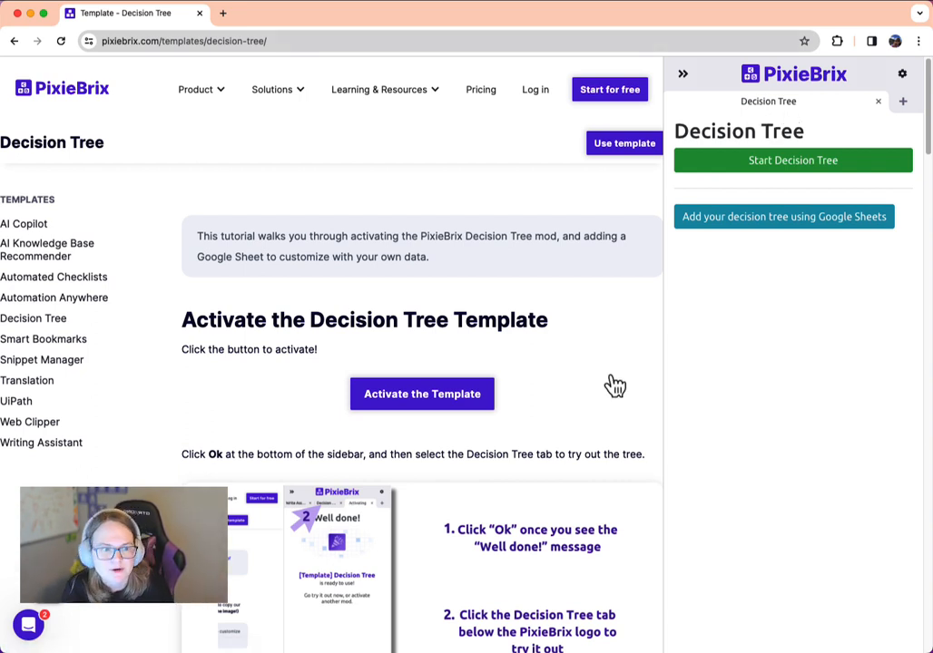
- Hide the PixieBrix sidebar and reopen it through the browser's PixieBrix extension
left_click(838, 43)
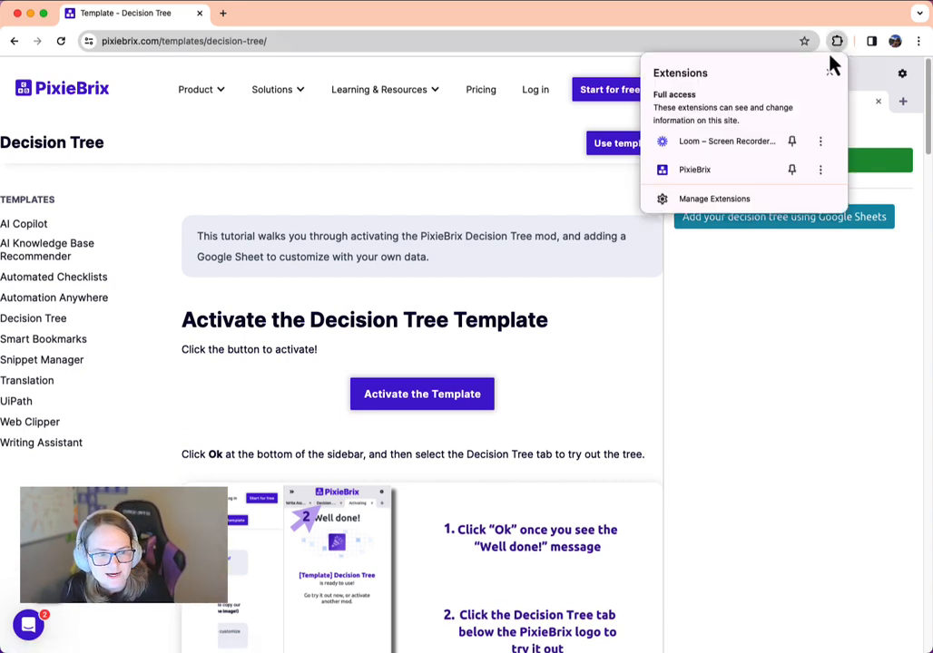
left_click(695, 184)
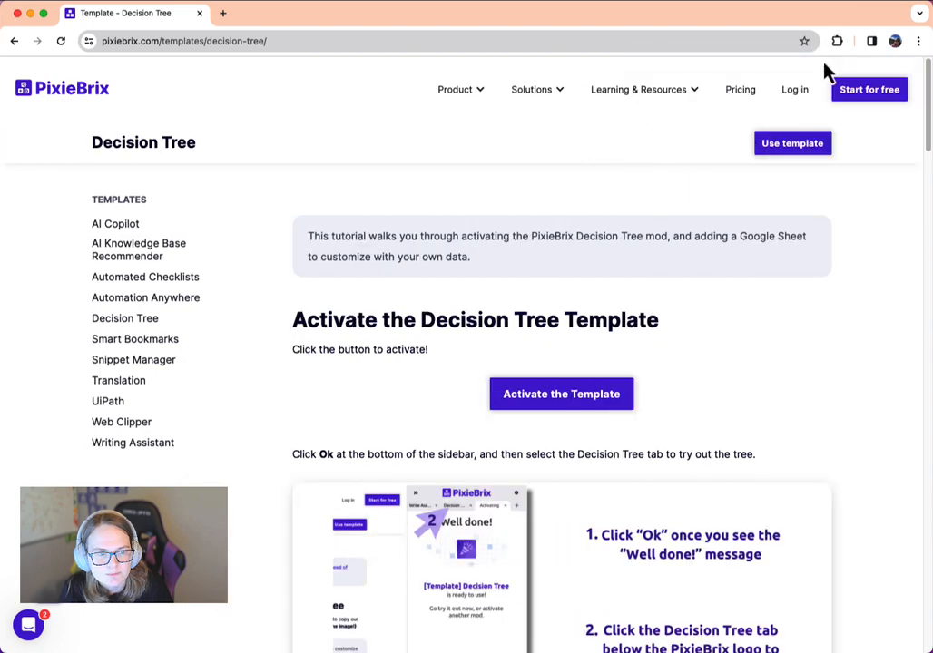
left_click(837, 40)
left_click(697, 170)
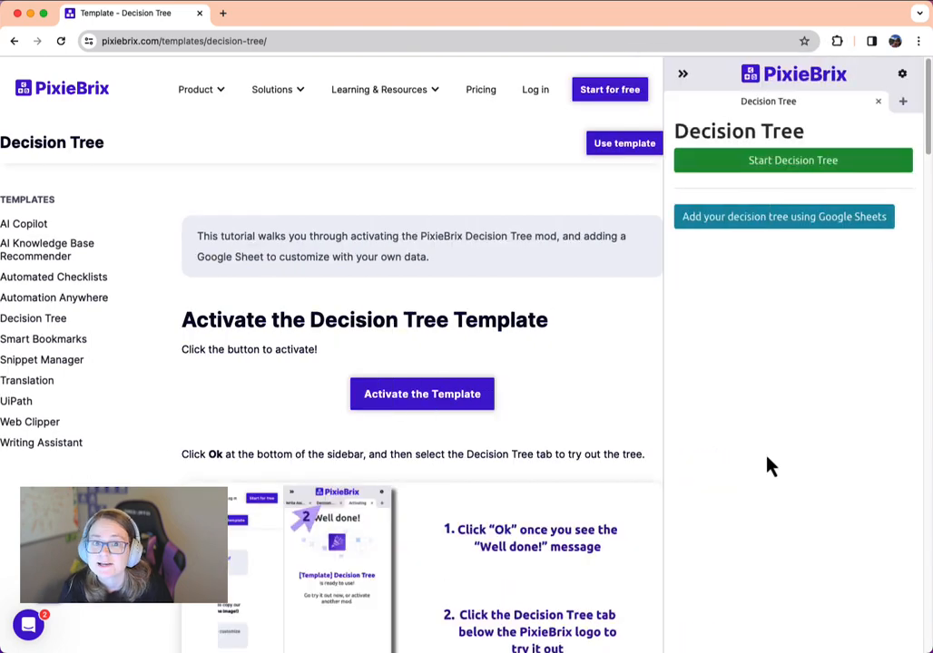
- Start the sample decision tree and follow This did NOT solve it, Next and Cannot find Serial Number through to the Other Device step
left_click(810, 164)
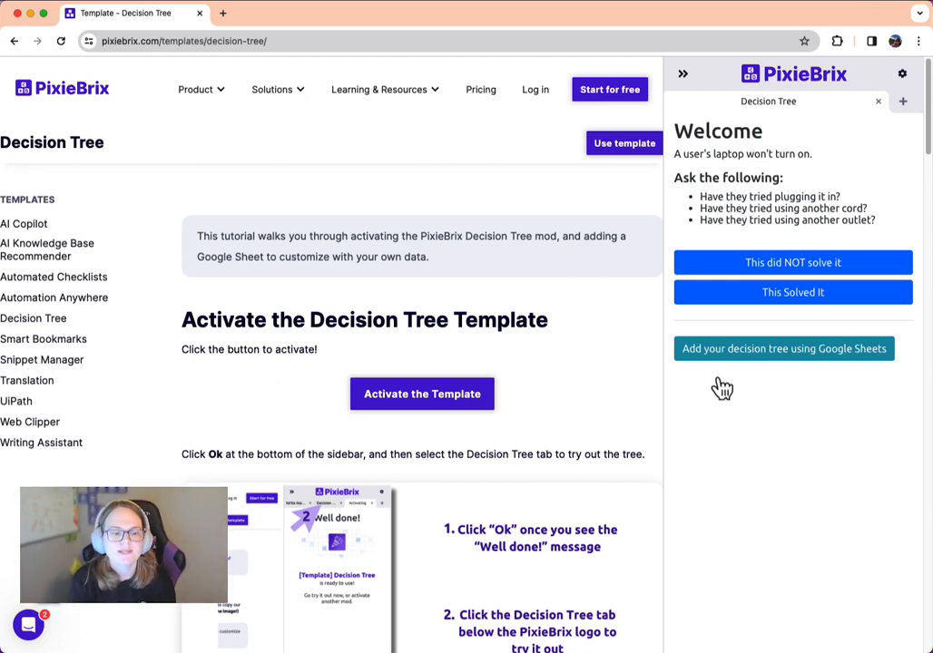
left_click(753, 265)
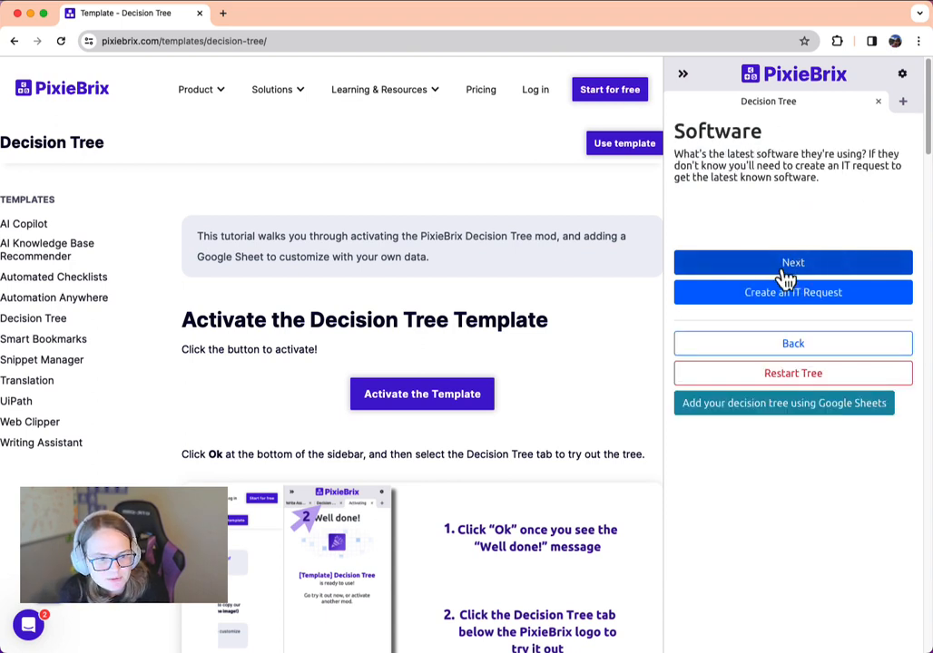
left_click(752, 265)
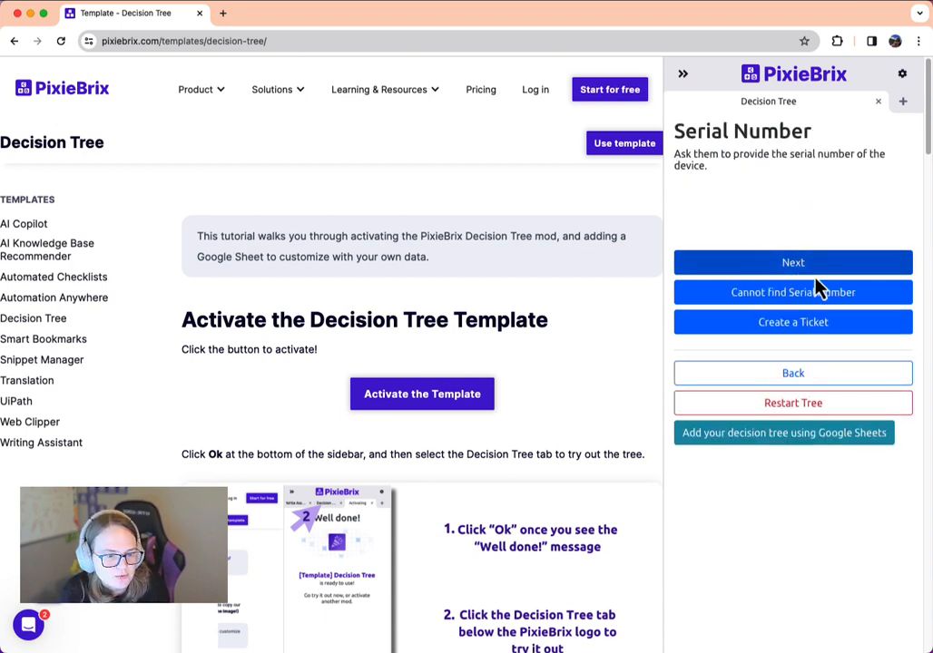
left_click(799, 375)
left_click(733, 292)
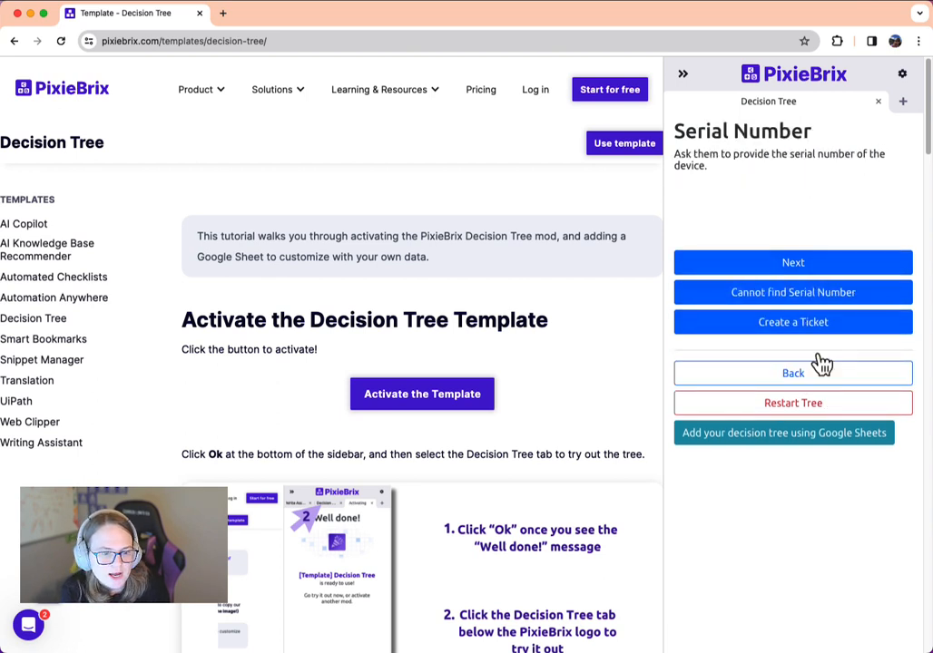
left_click(774, 291)
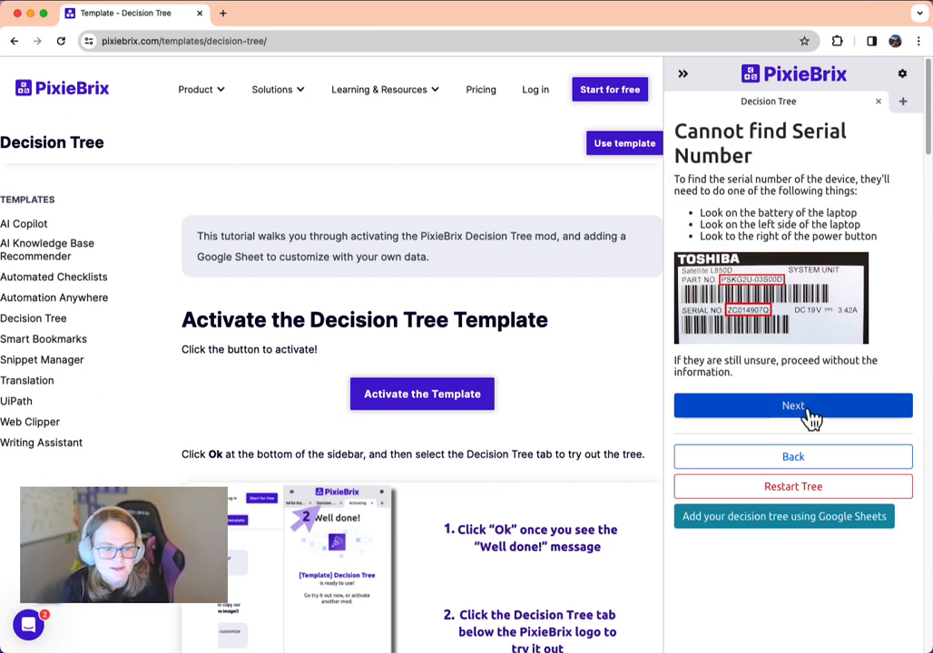
left_click(807, 414)
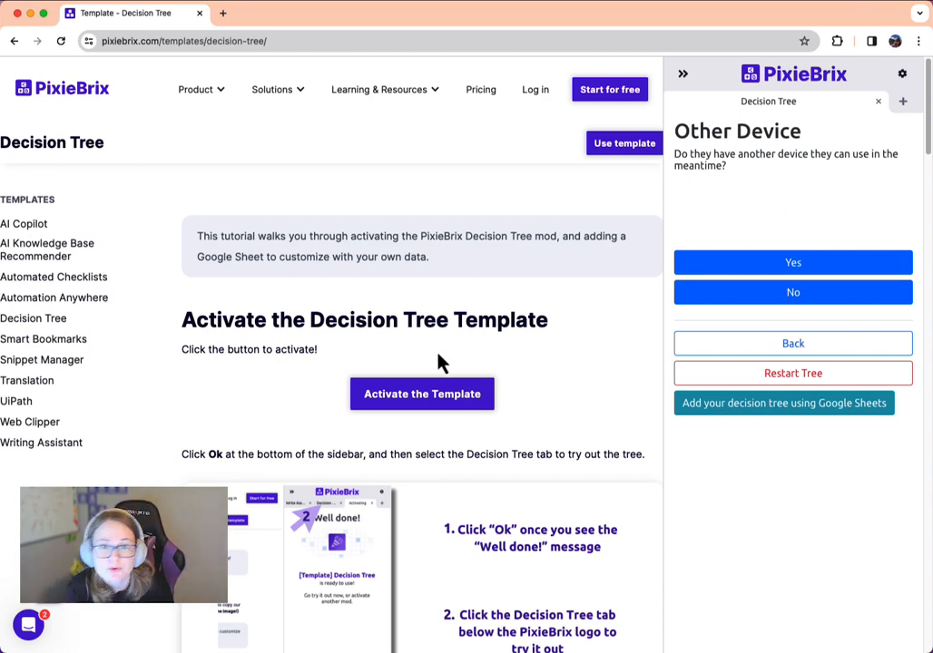
- Make a personal copy of the Decision Tree Template Google Sheet offered for customizing the tree data
scroll(408, 368, "down", 1)
scroll(402, 417, "down", 10)
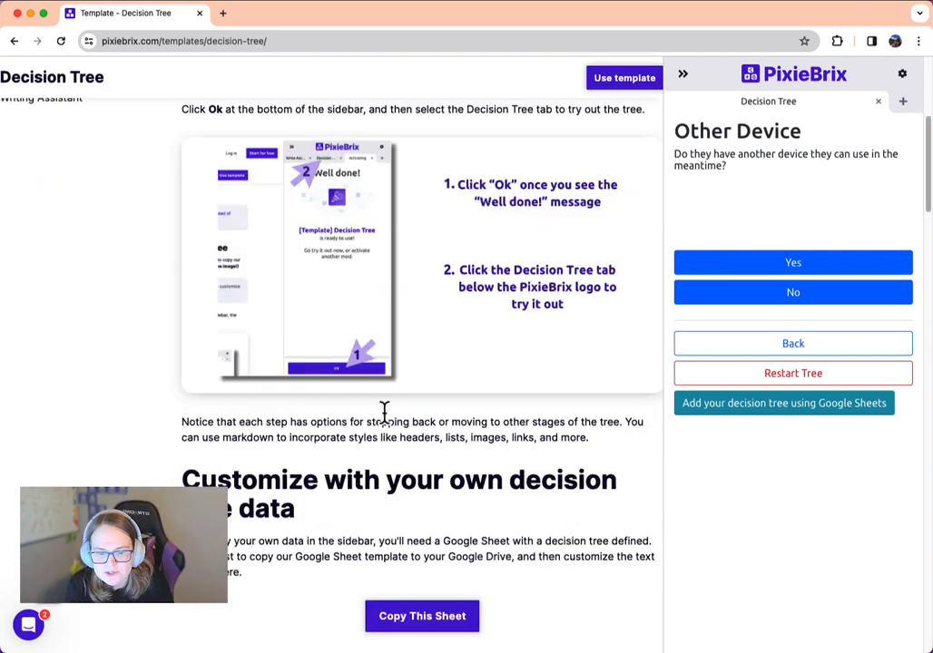
scroll(391, 422, "down", 3)
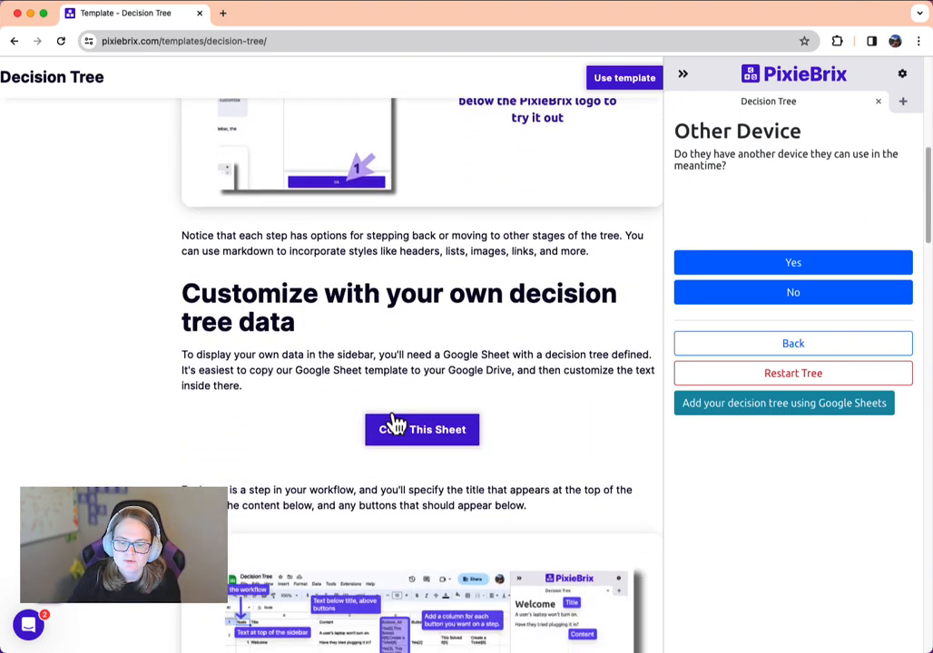
scroll(294, 434, "down", 1)
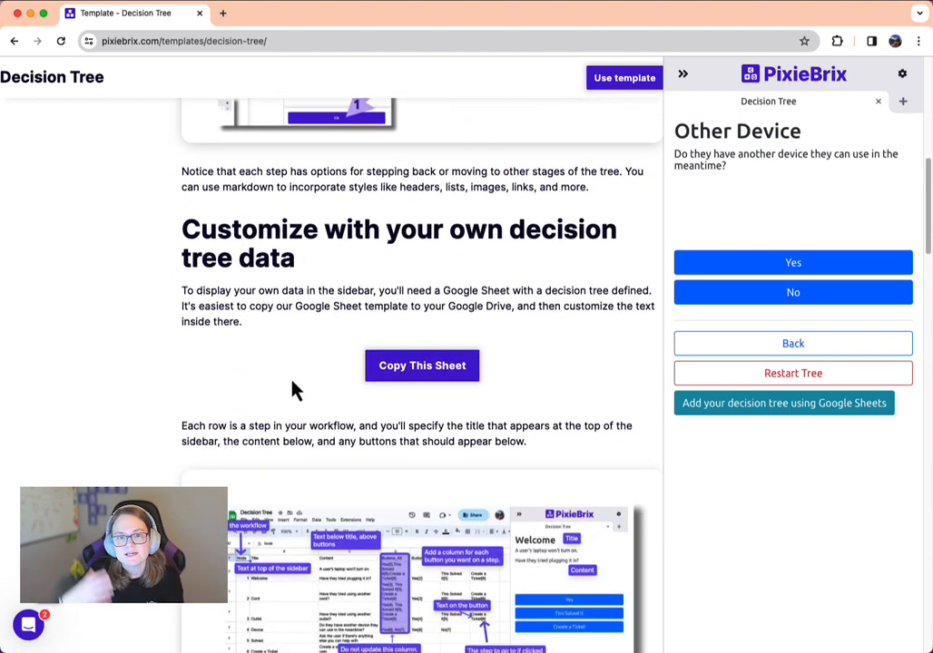
scroll(294, 387, "down", 1)
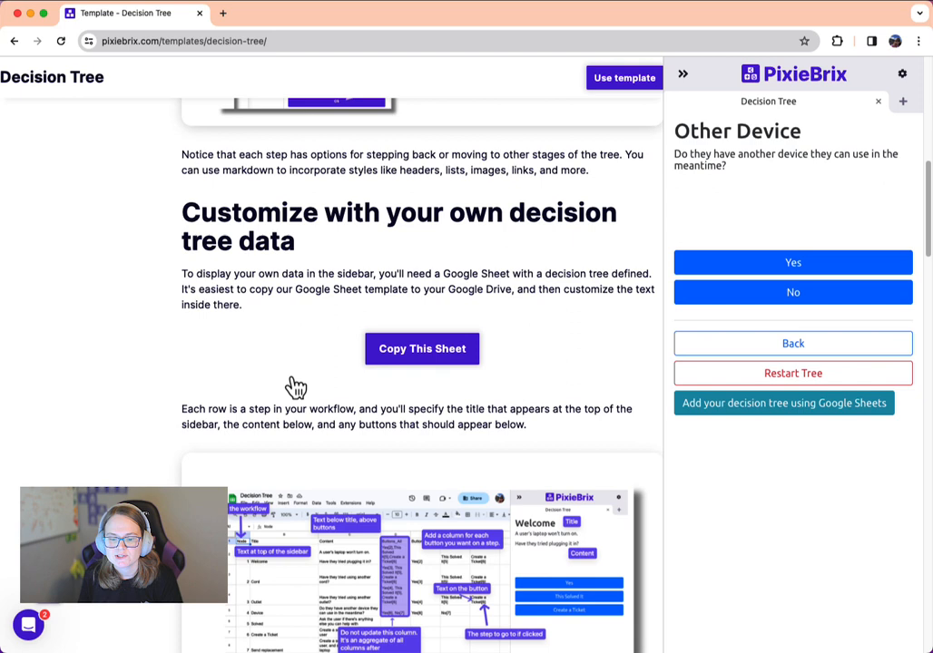
left_click(412, 357)
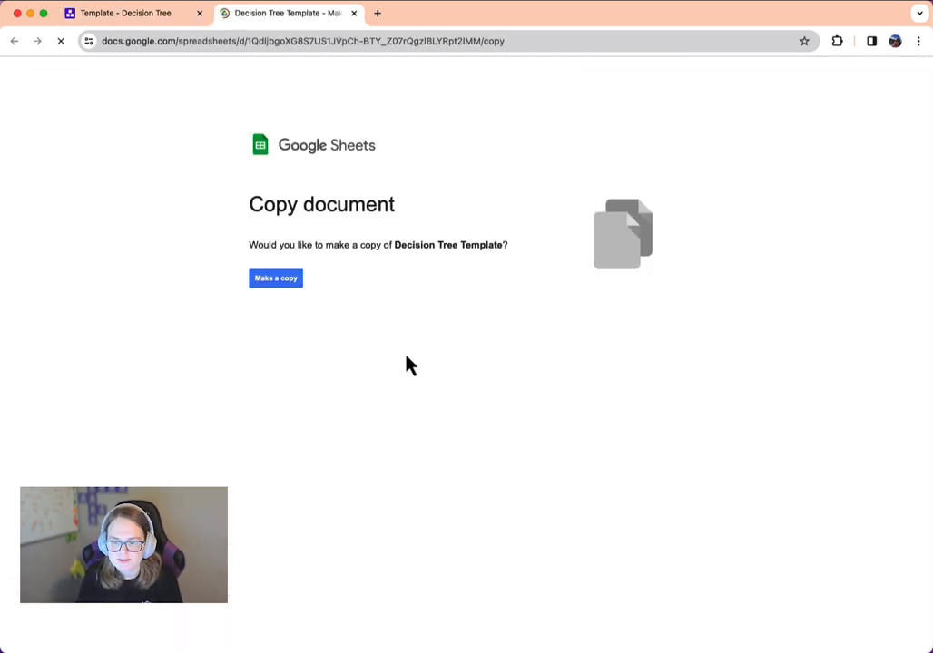
left_click(276, 281)
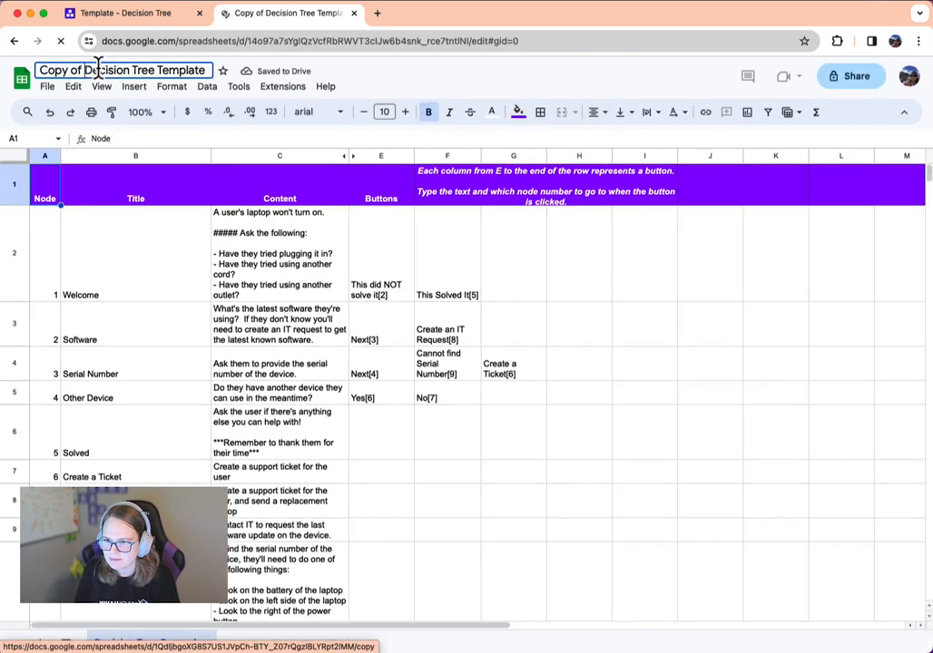
- Rename the copied spreadsheet by replacing "Copy of" with the owner's first name followed by "Favorite"
left_click(106, 68)
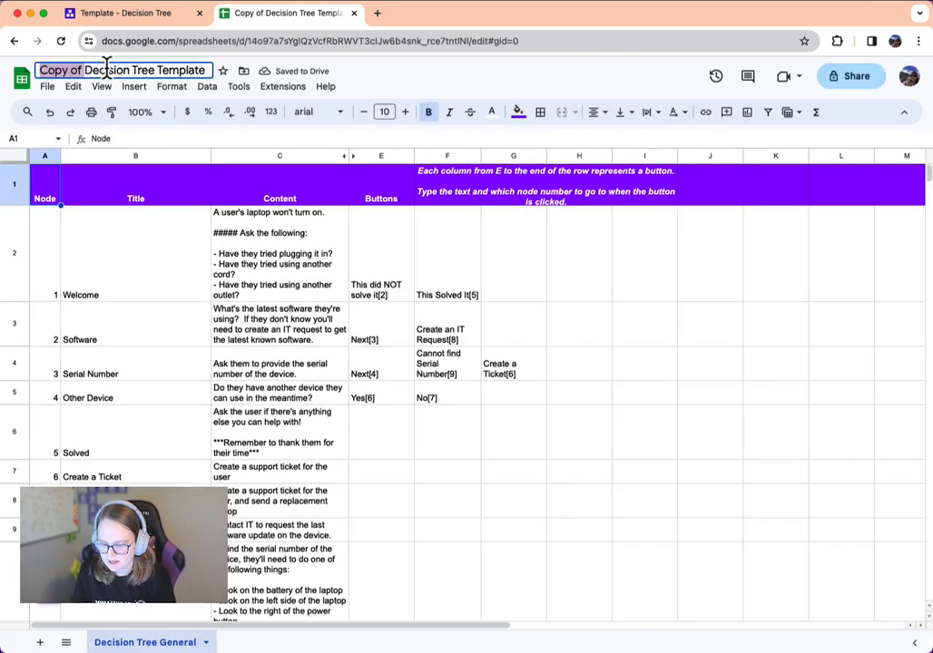
type("Brittanys Fav")
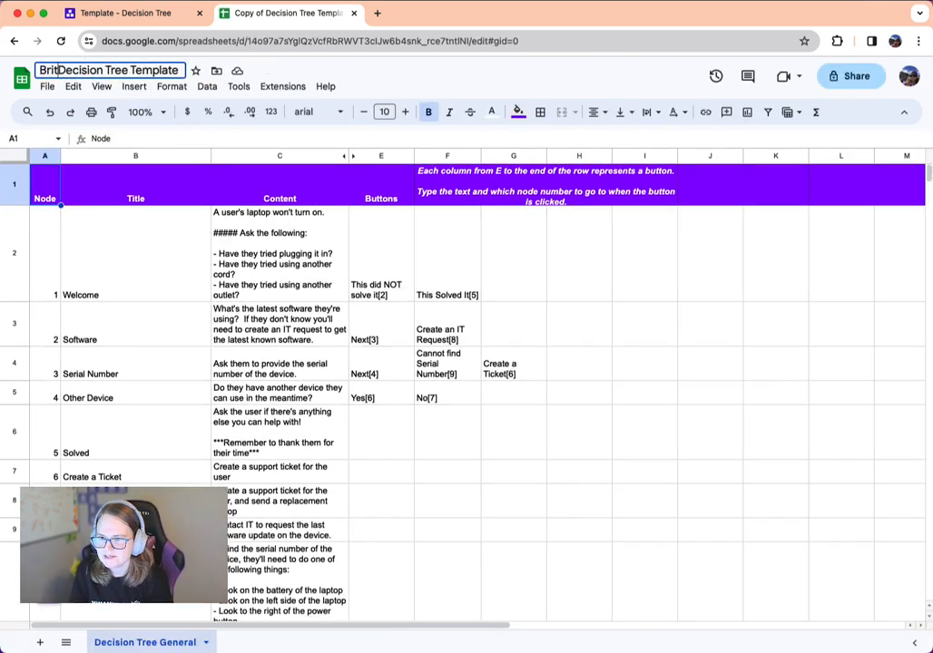
type("orite")
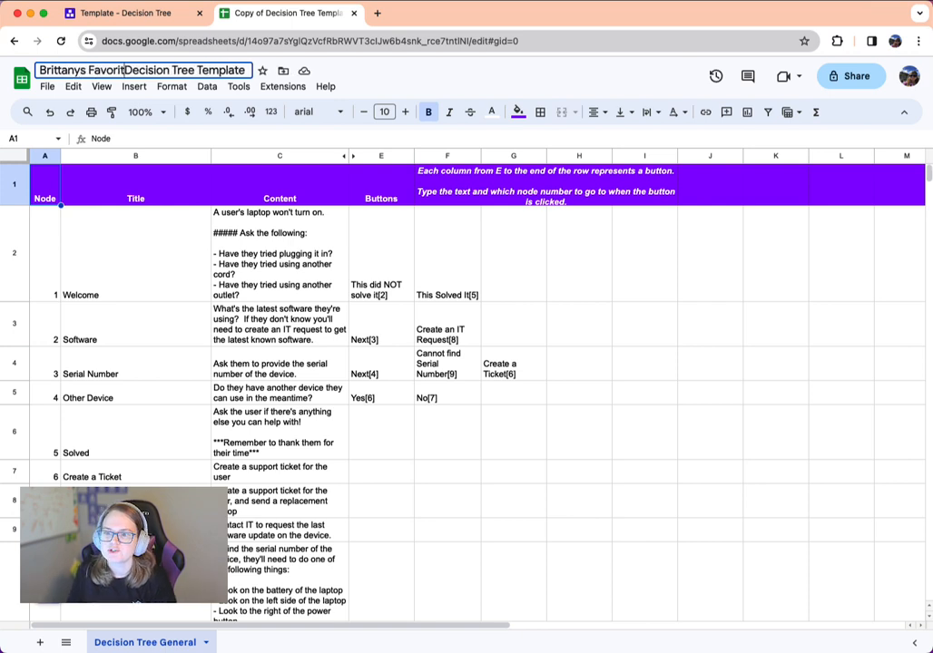
left_click(268, 287)
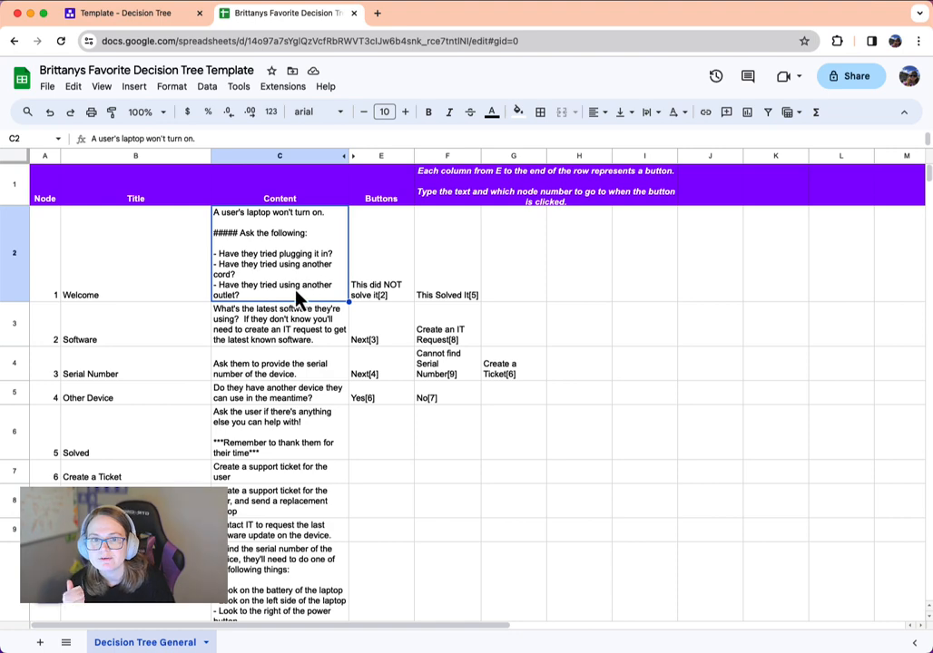
- Compare the sheet's Welcome title and content cells with the template page's annotated column guide and the restarted decision tree
left_click(136, 13)
scroll(392, 317, "down", 3)
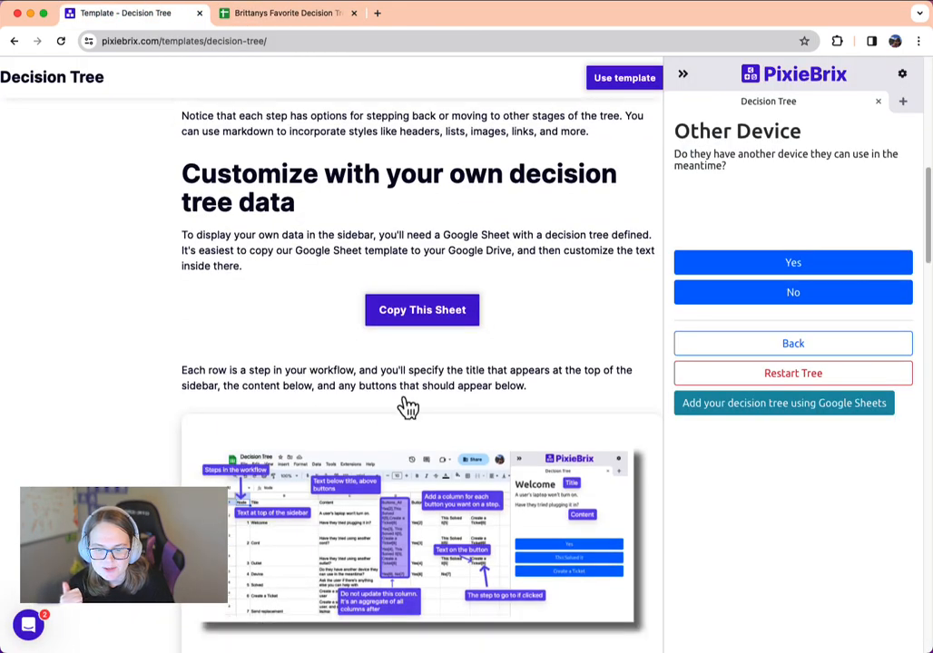
scroll(300, 468, "down", 2)
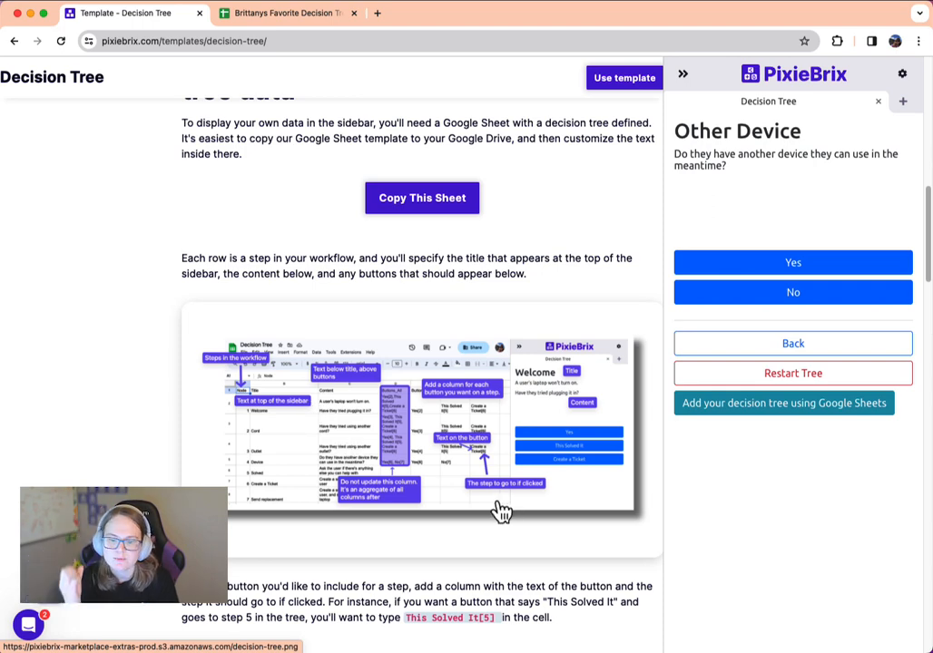
left_click(237, 14)
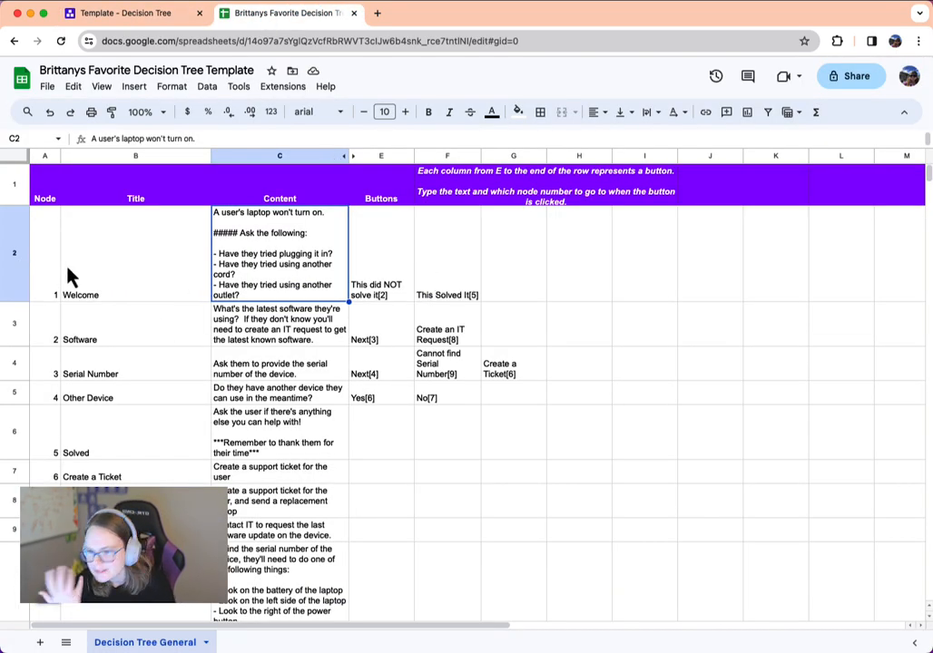
left_click(118, 265)
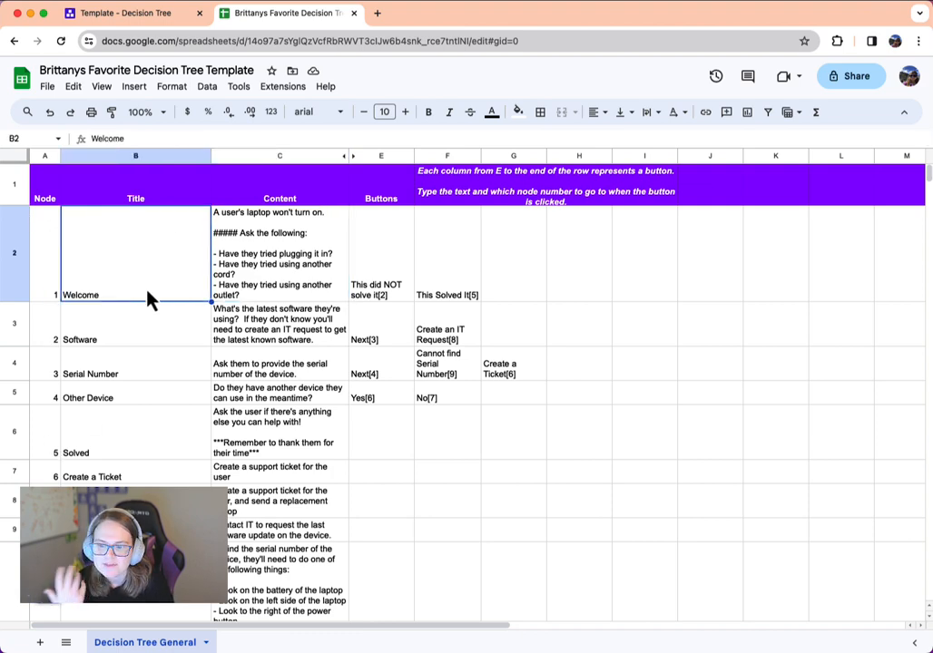
left_click(145, 13)
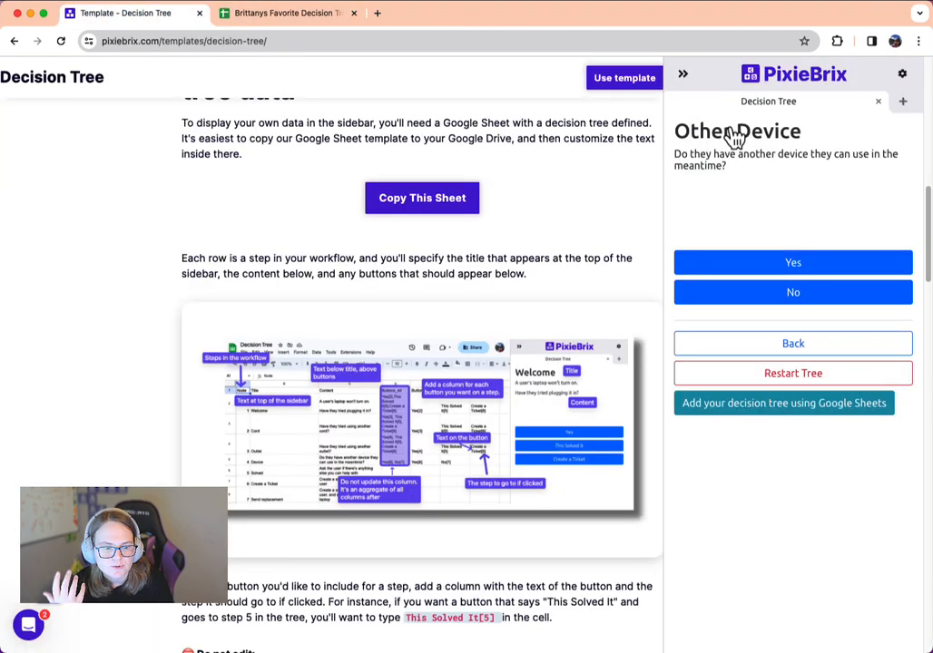
left_click(773, 377)
double_click(717, 130)
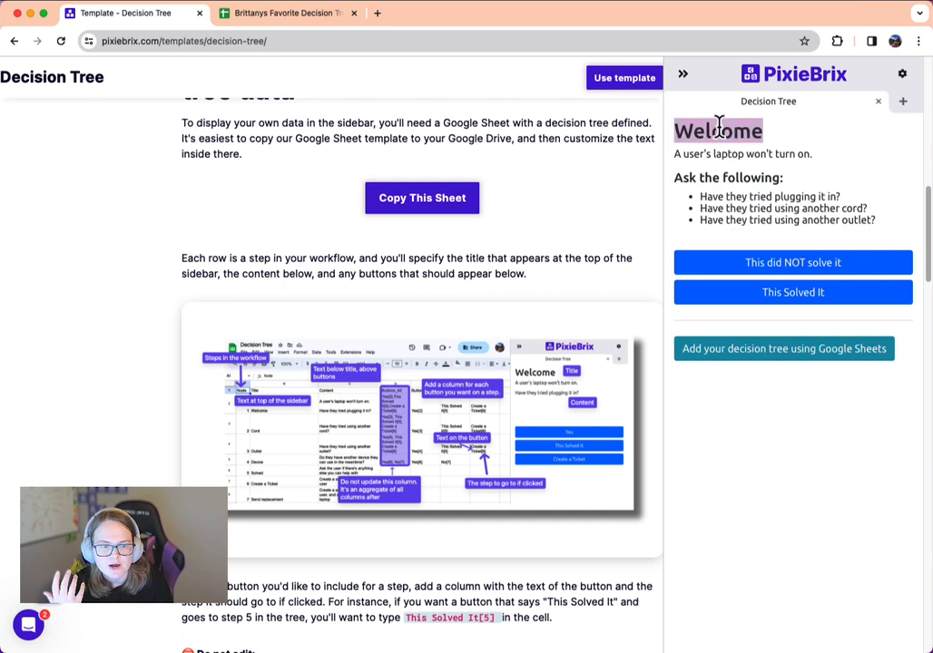
left_click(273, 13)
left_click(278, 266)
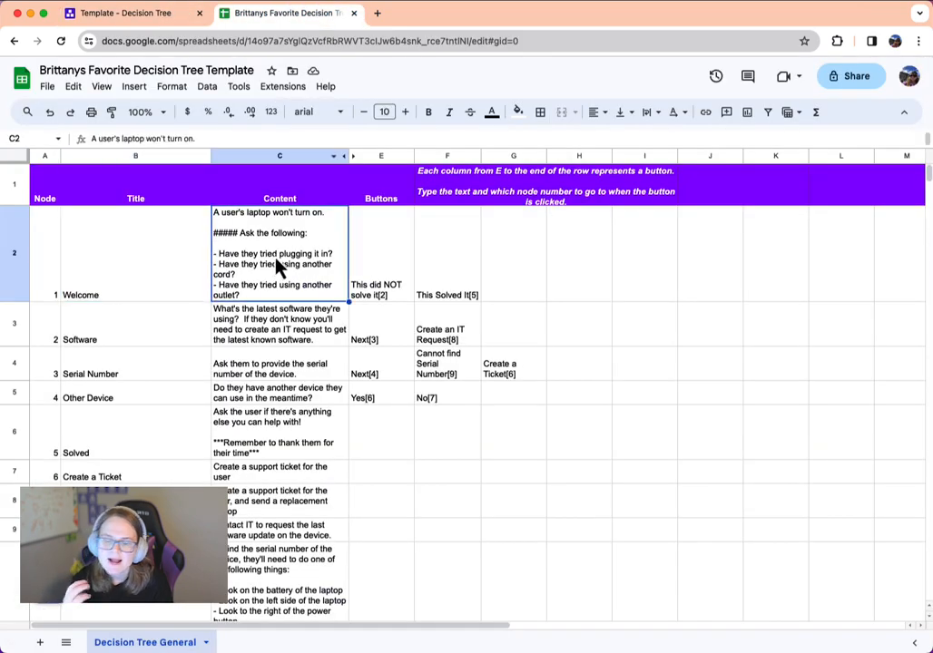
left_click(166, 16)
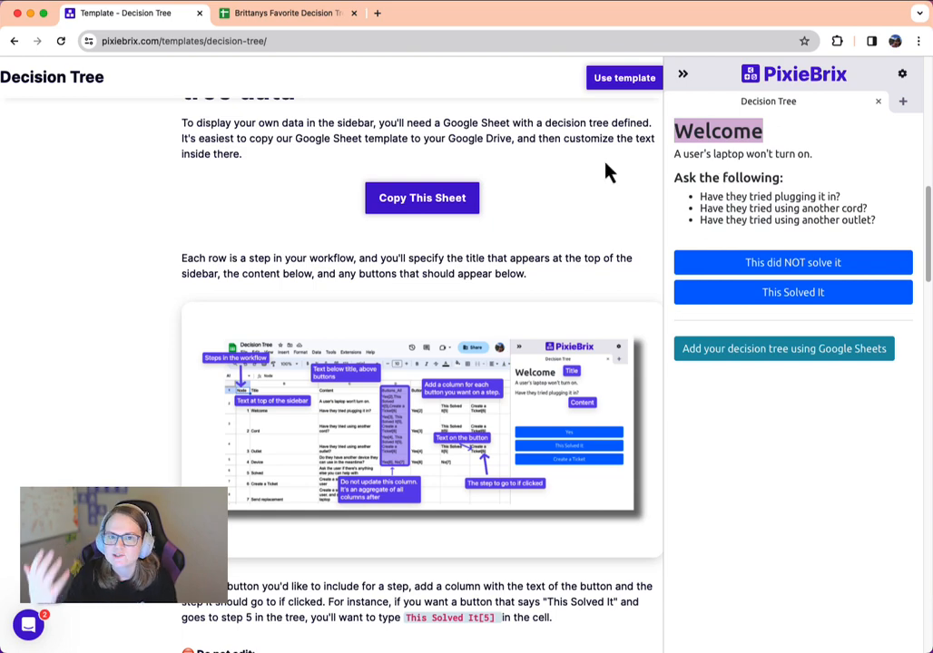
left_click(286, 18)
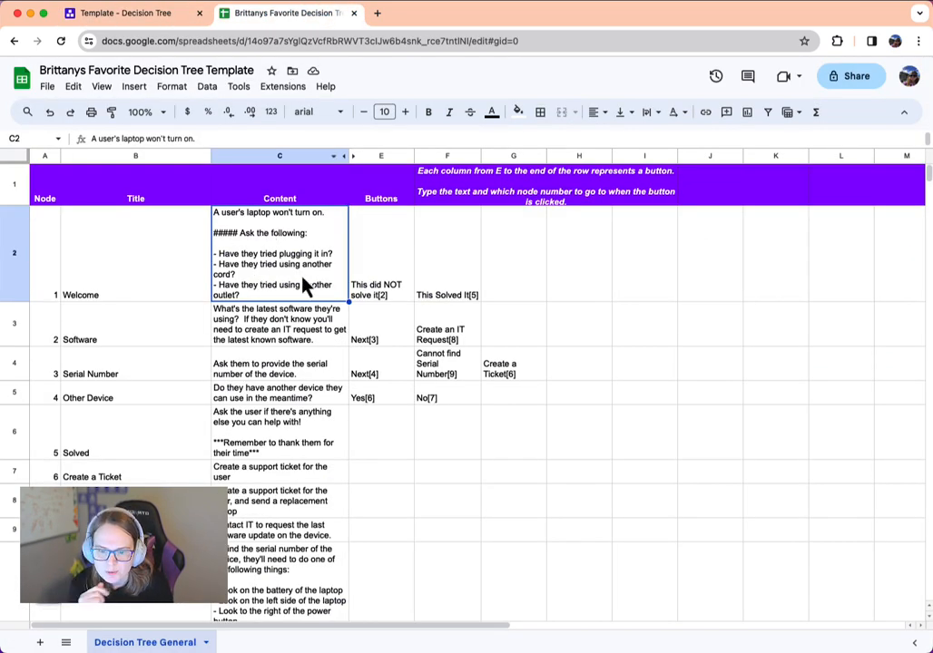
- Add a sample third button "Button Text[3]" to the Welcome row in G2, and clear it again
left_click(375, 294)
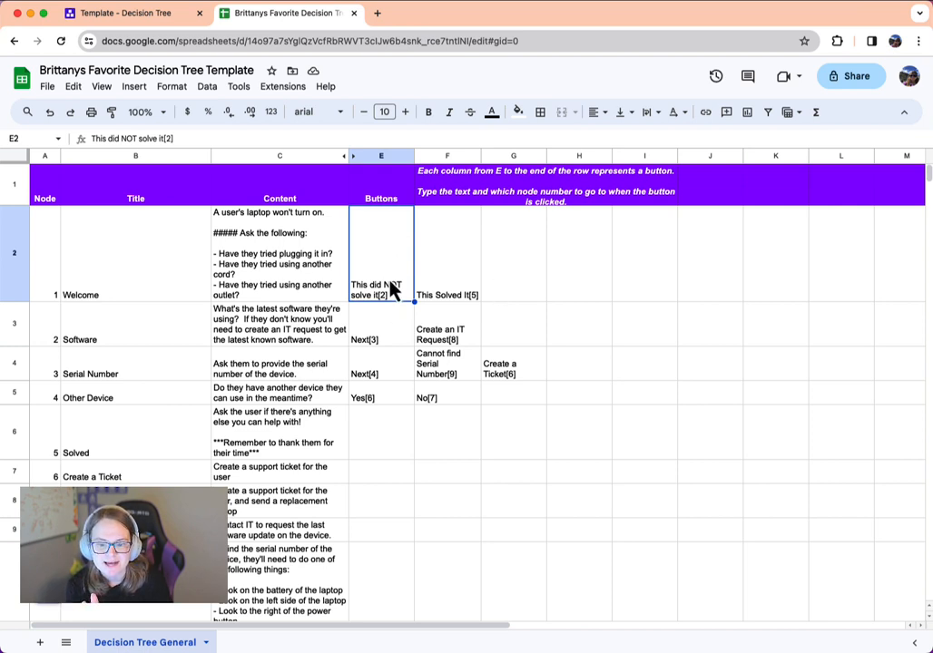
left_click(454, 290)
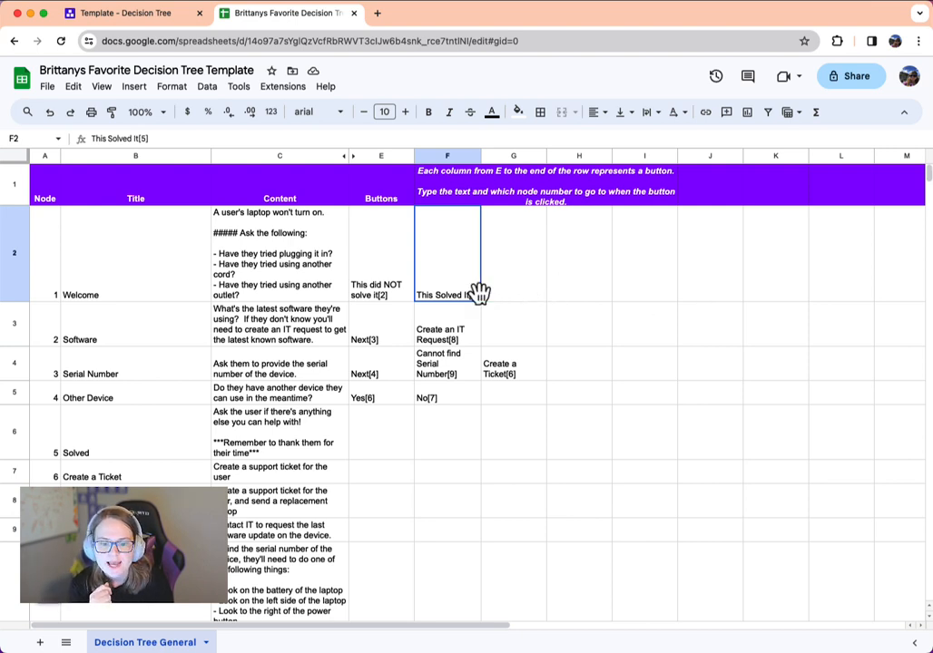
left_click(501, 292)
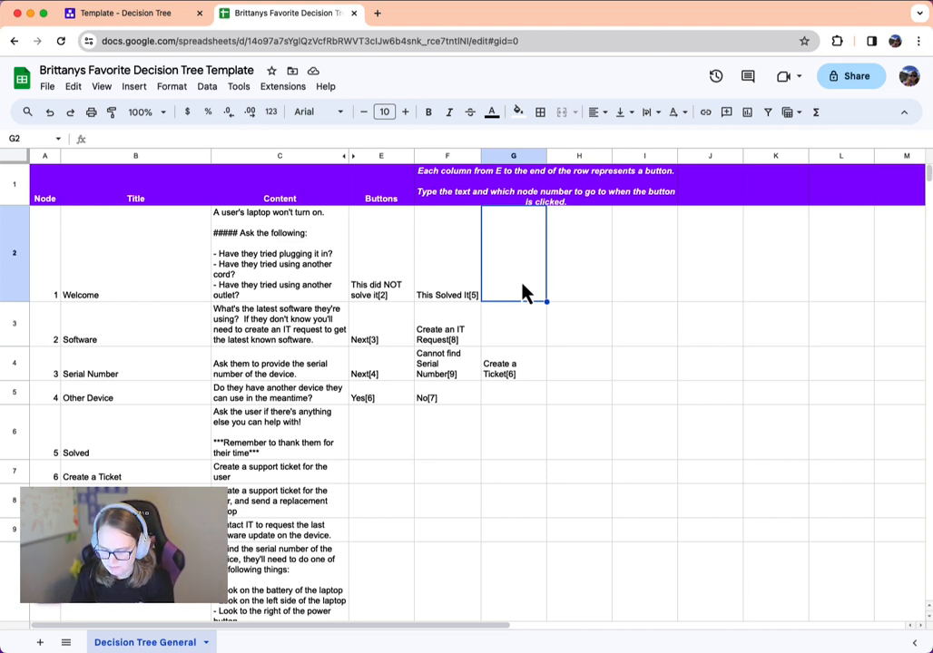
type("Button Text[")
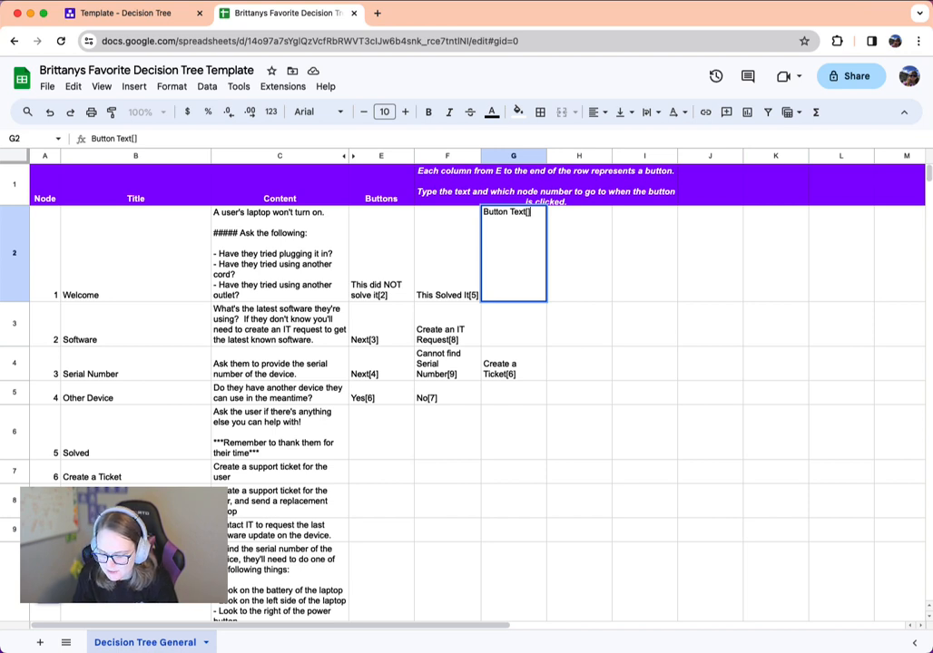
key("Left")
key("Right")
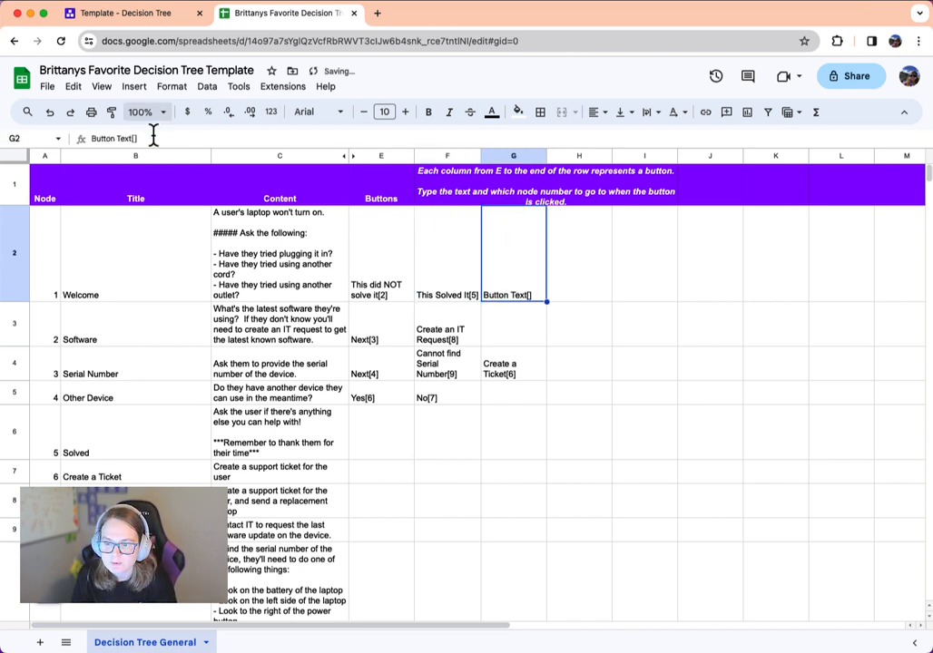
key("Return")
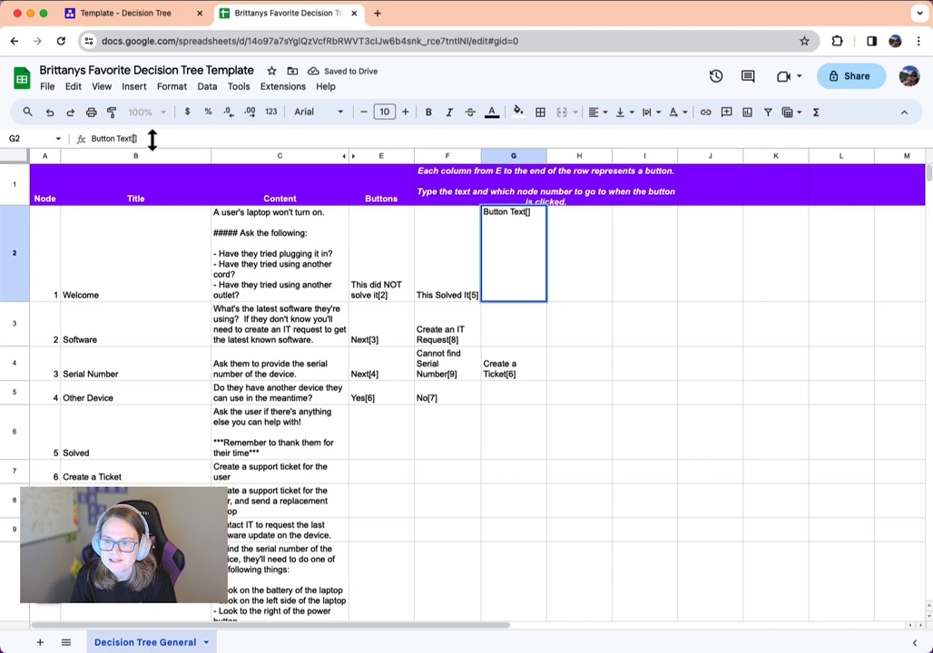
type("3")
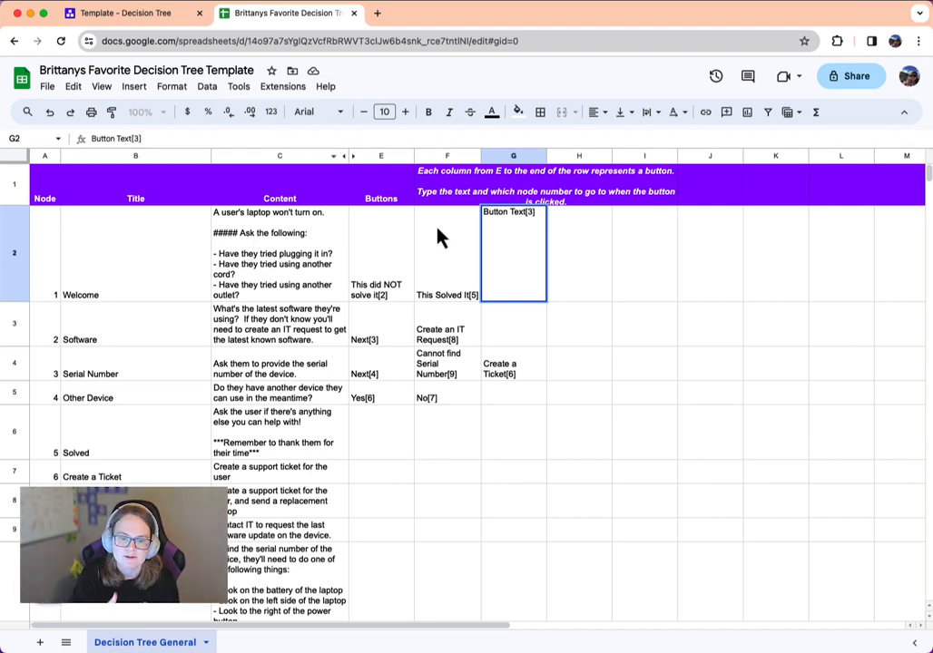
left_click(567, 311)
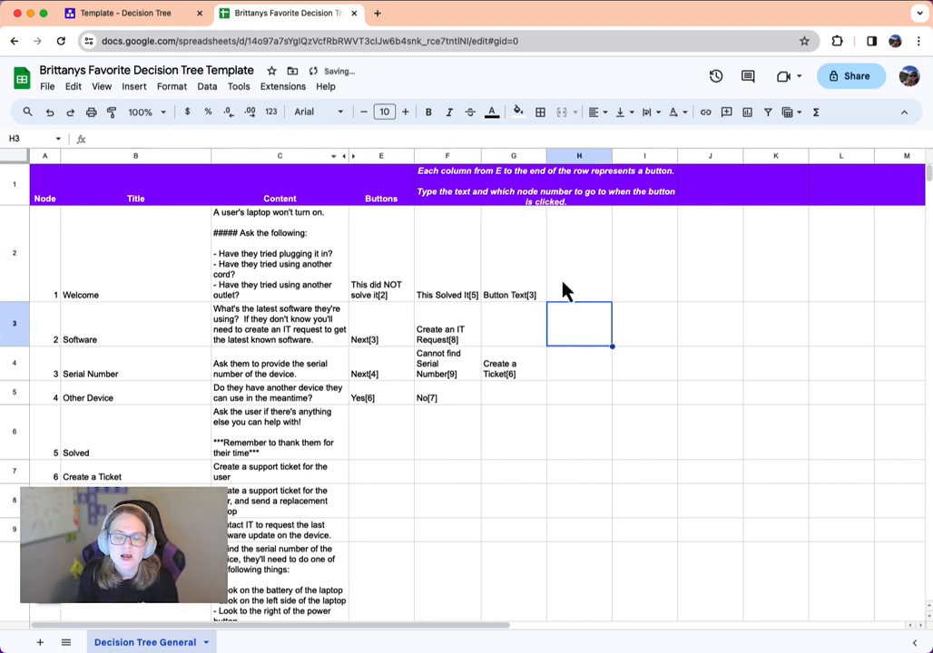
left_click(513, 299)
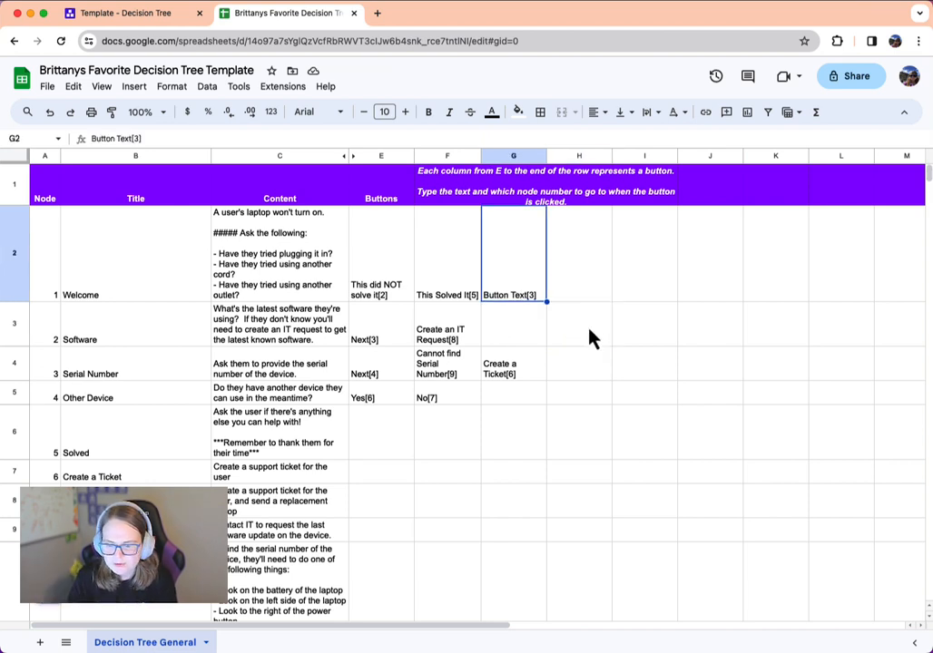
key("Delete")
- Replace the Welcome title of node 1 with "What to wear today?"
left_click(195, 367)
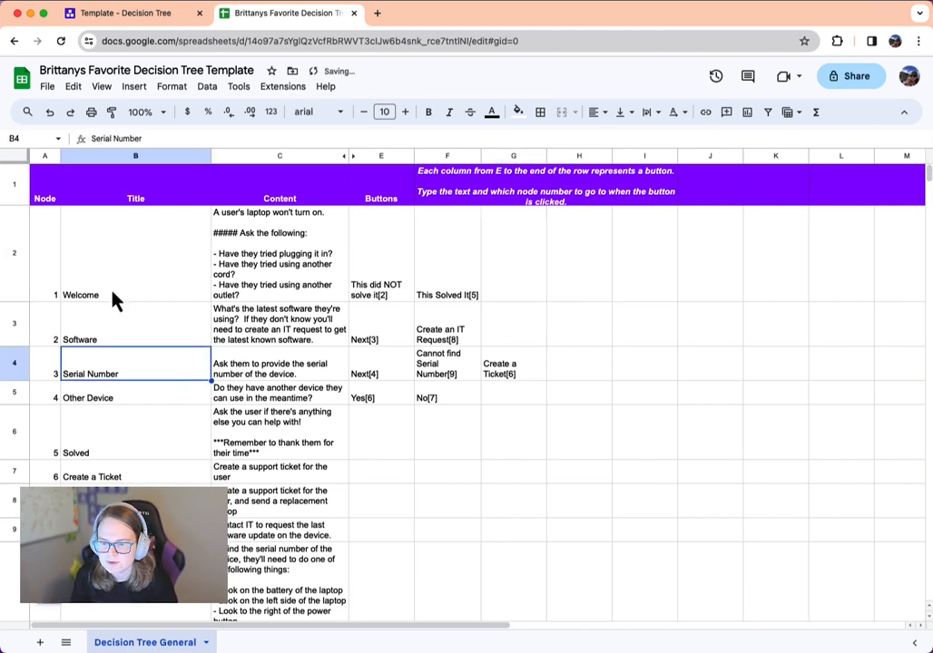
left_click(296, 398)
left_click(181, 371)
left_click(167, 317)
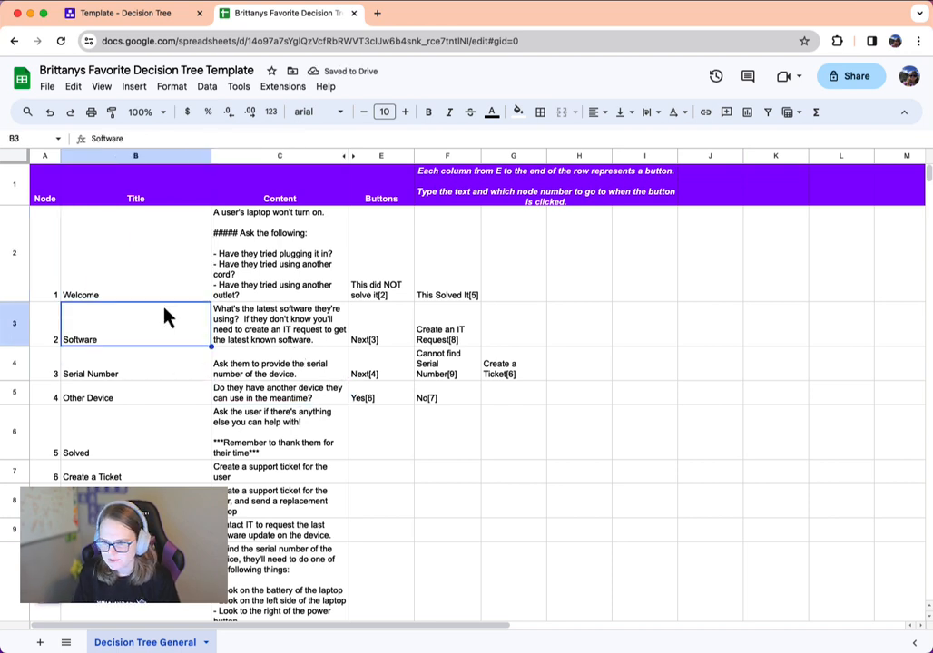
left_click(199, 284)
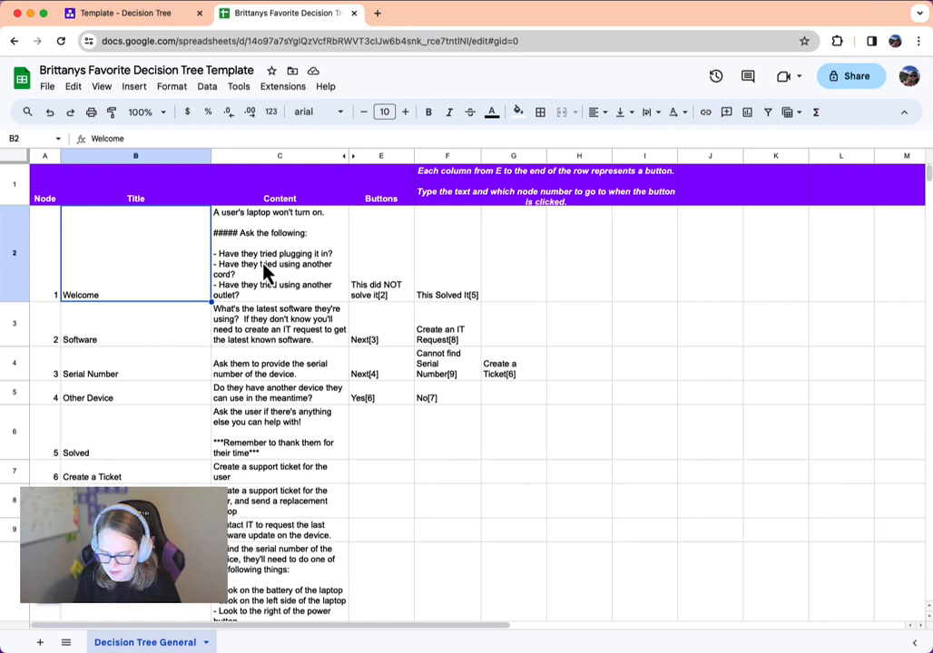
type("What to wear today?")
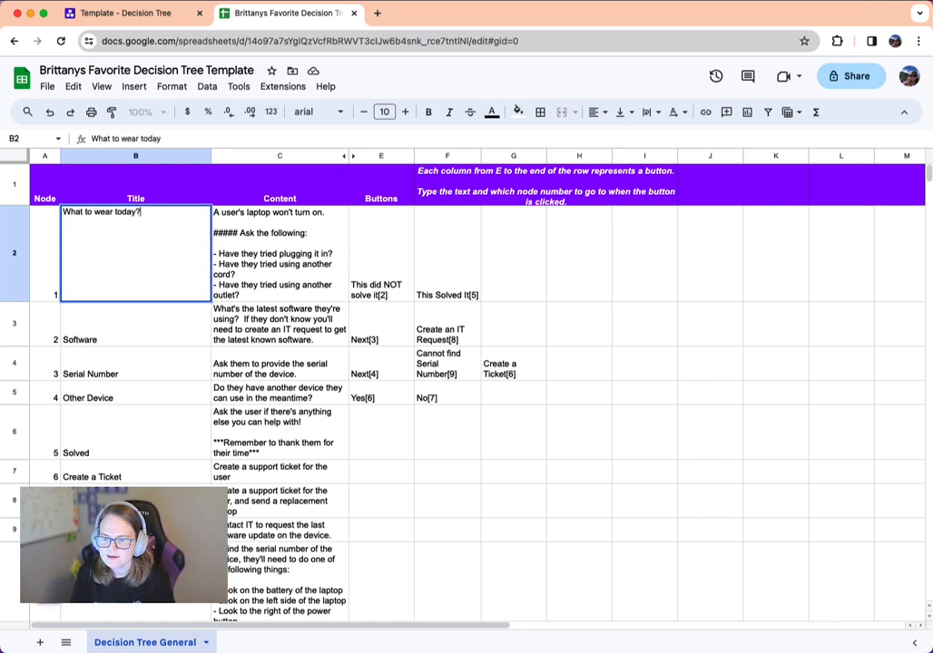
key("Return")
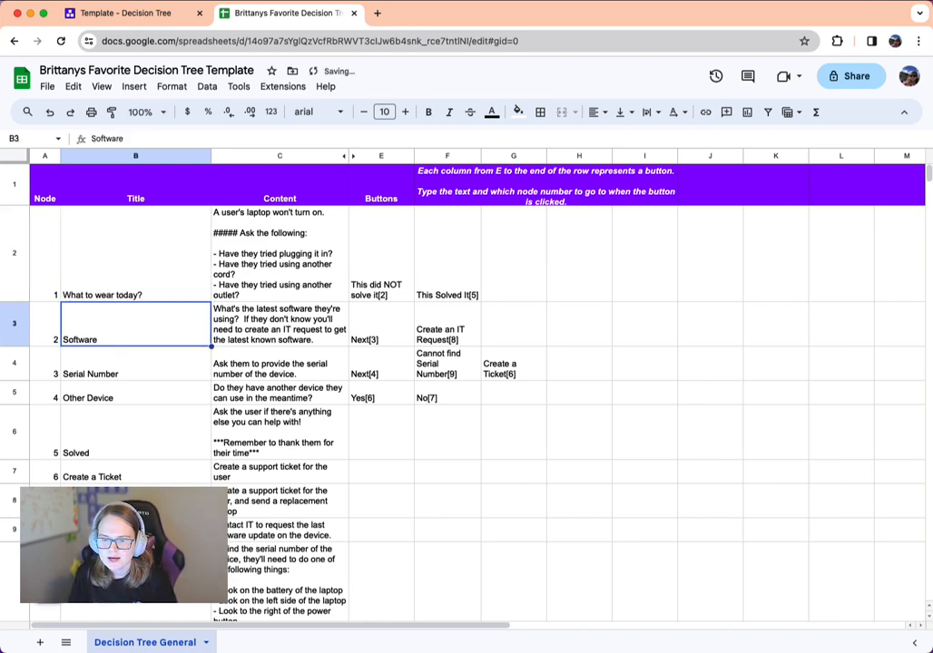
- Replace node 1's content with "What's the weather like?" followed by a rain cloud emoji
key("Up")
key("Right")
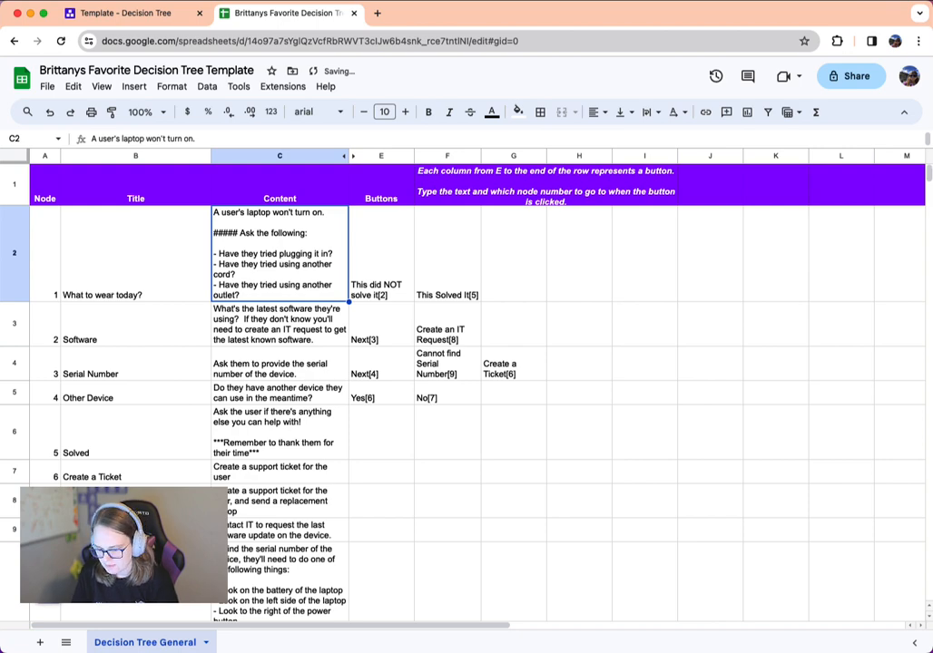
type("What's the w")
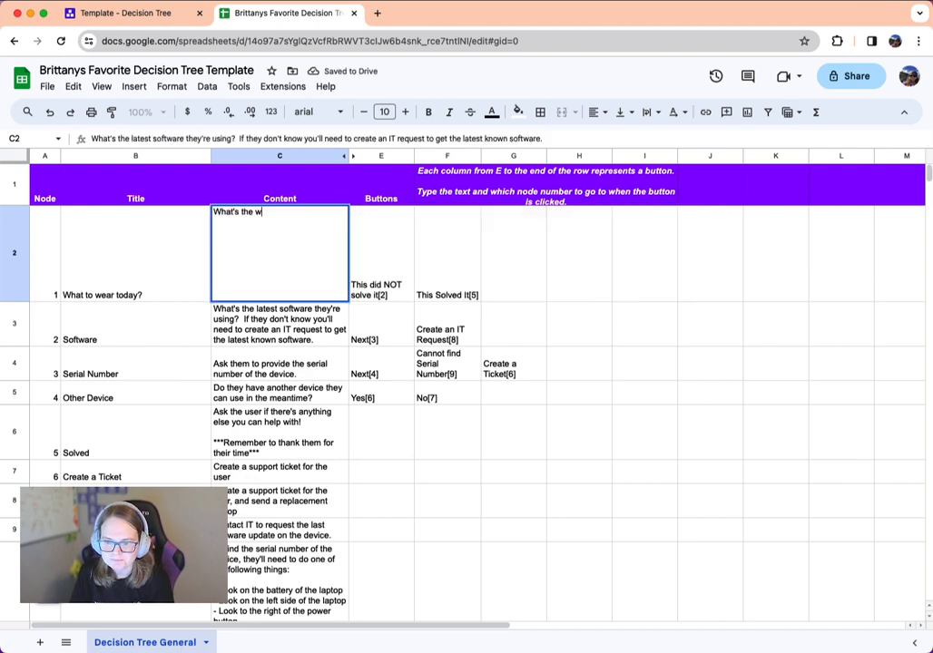
type("eather like?")
key("Return")
key("Up")
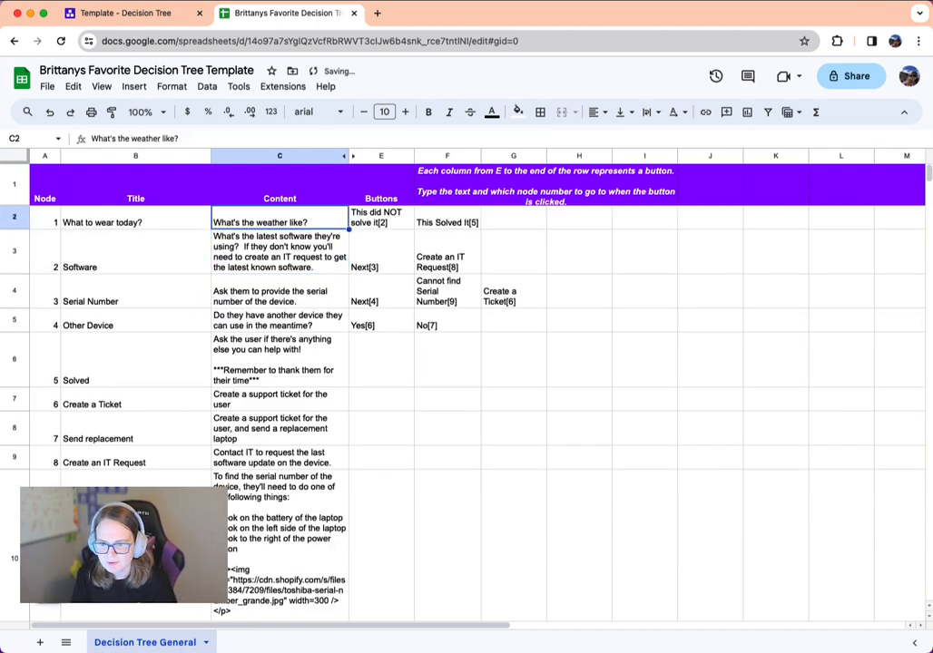
left_click(227, 138)
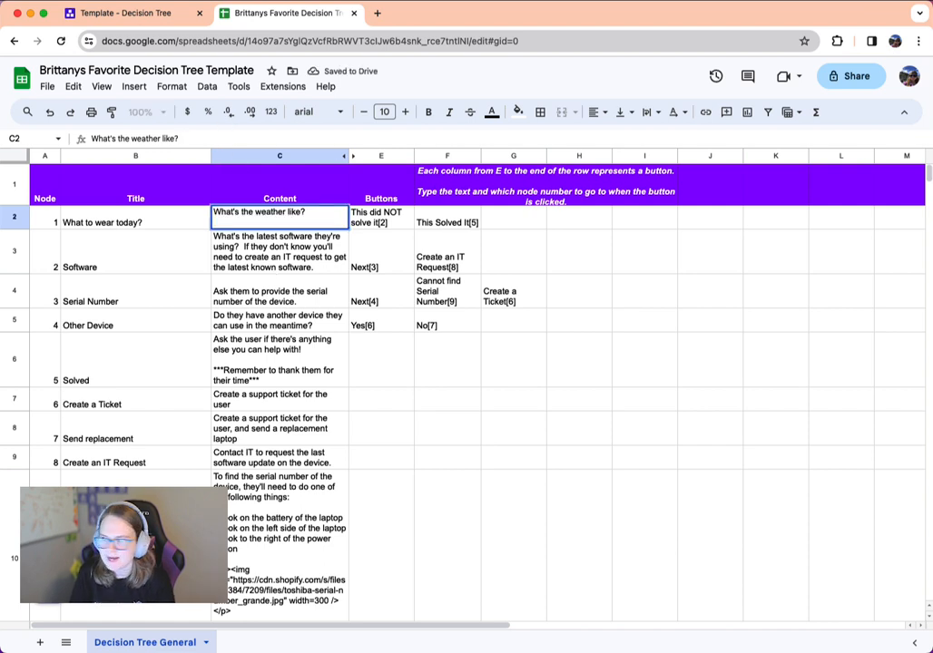
type("🌧️")
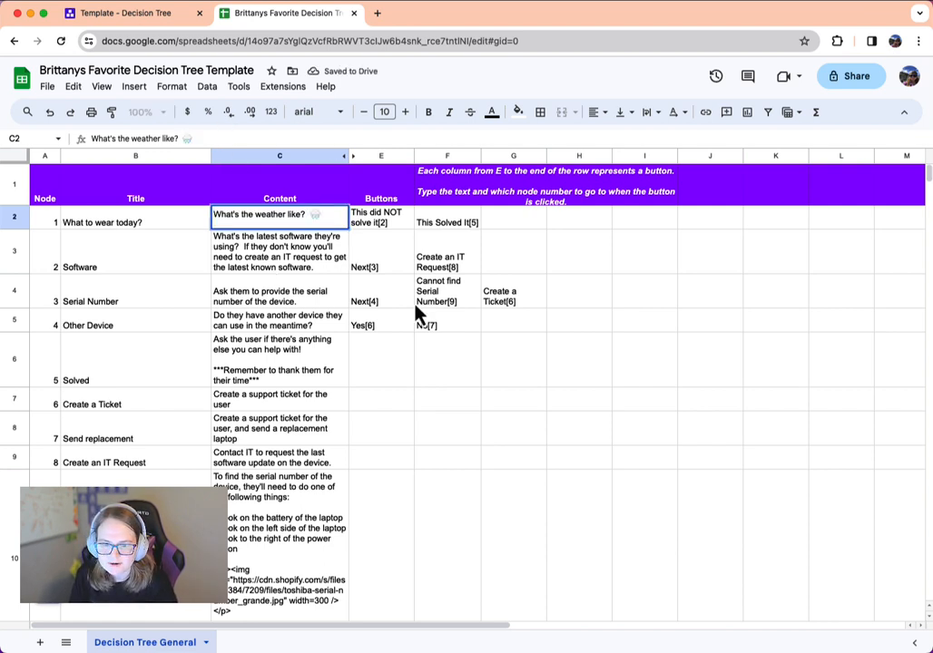
- Set node 1's two buttons to "Rainy[2]" and "Sunny[3]"
left_click(399, 216)
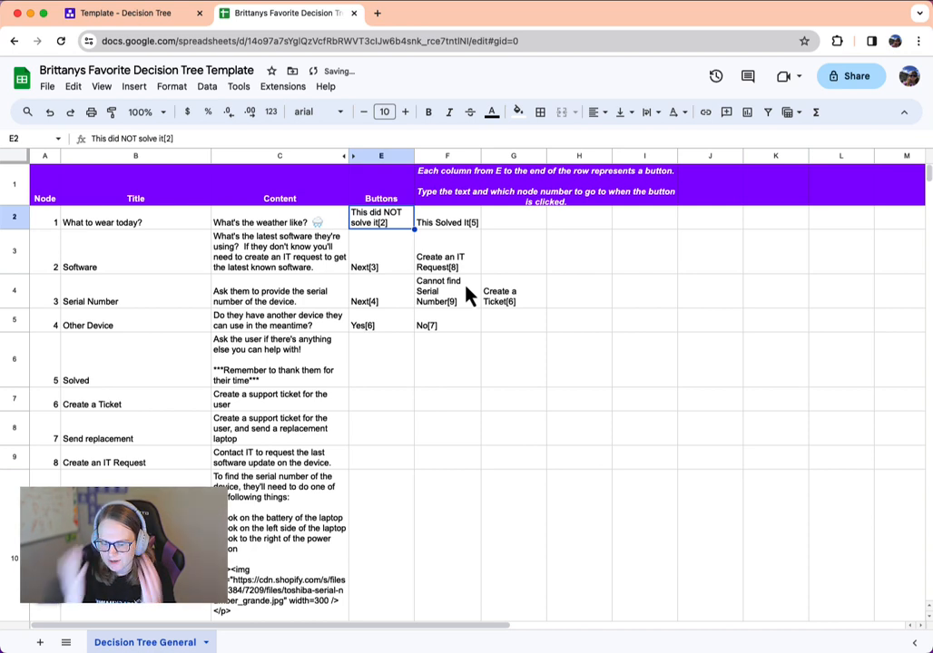
type("Rainy")
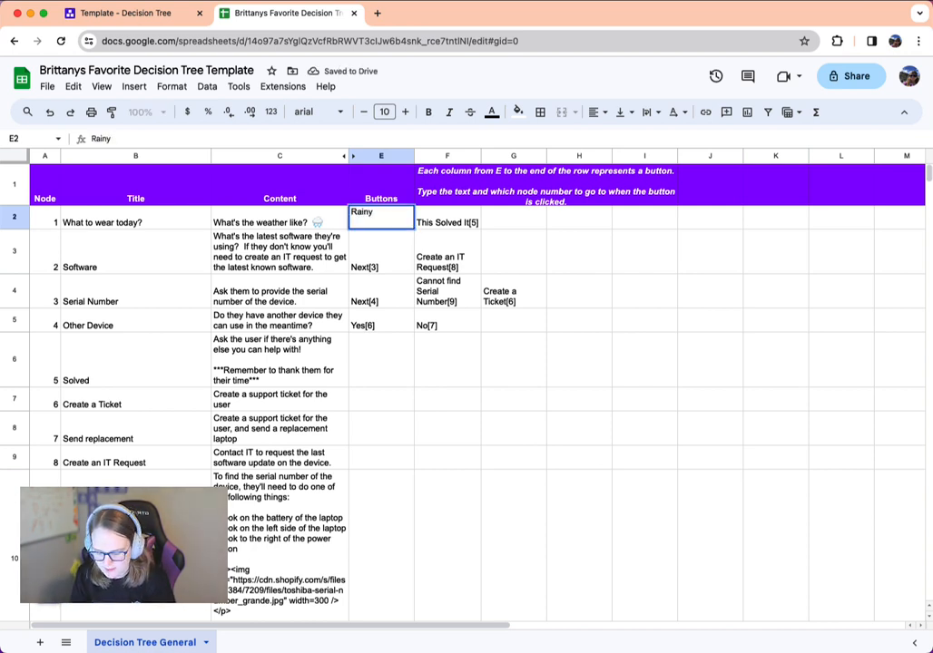
type("[2]")
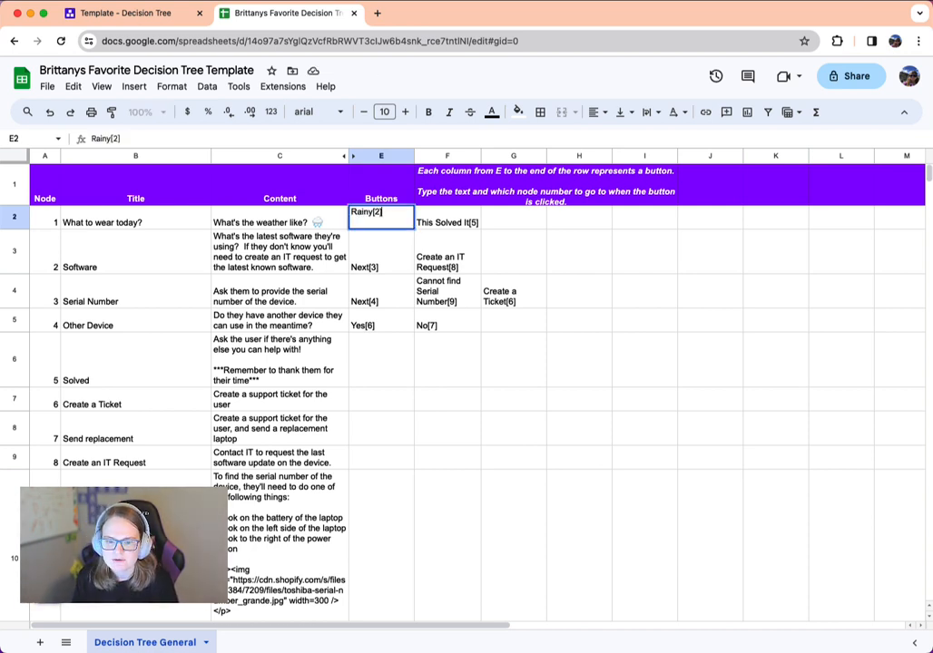
key("Tab")
type("Sunn")
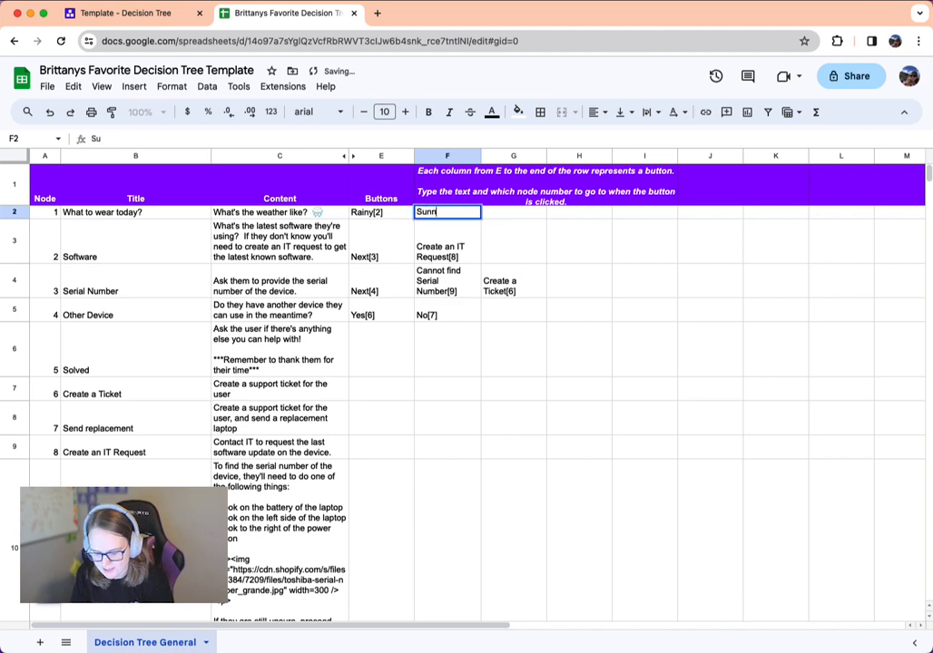
type("y[3]")
key("Return")
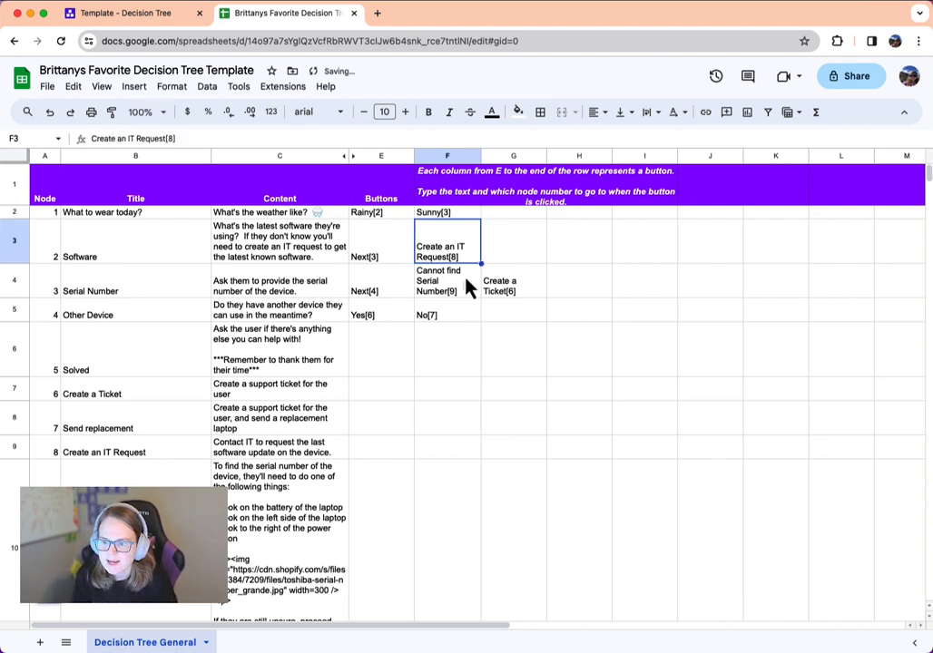
- Change node 2's title to "Rainy" and its content to "Grab an umbrella!"
left_click(78, 257)
type("Rainy")
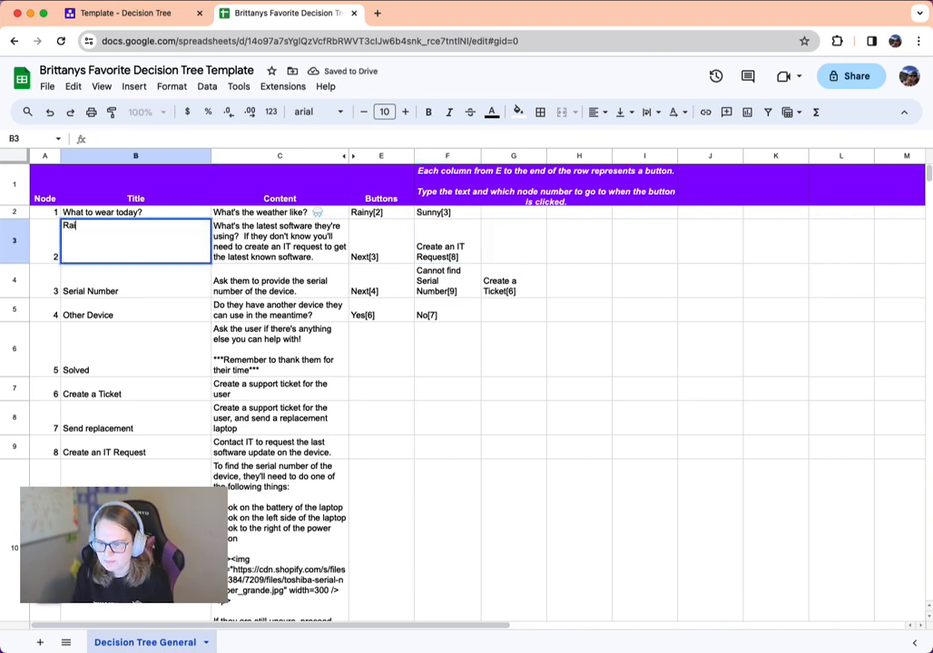
key("Tab")
type("Grab ")
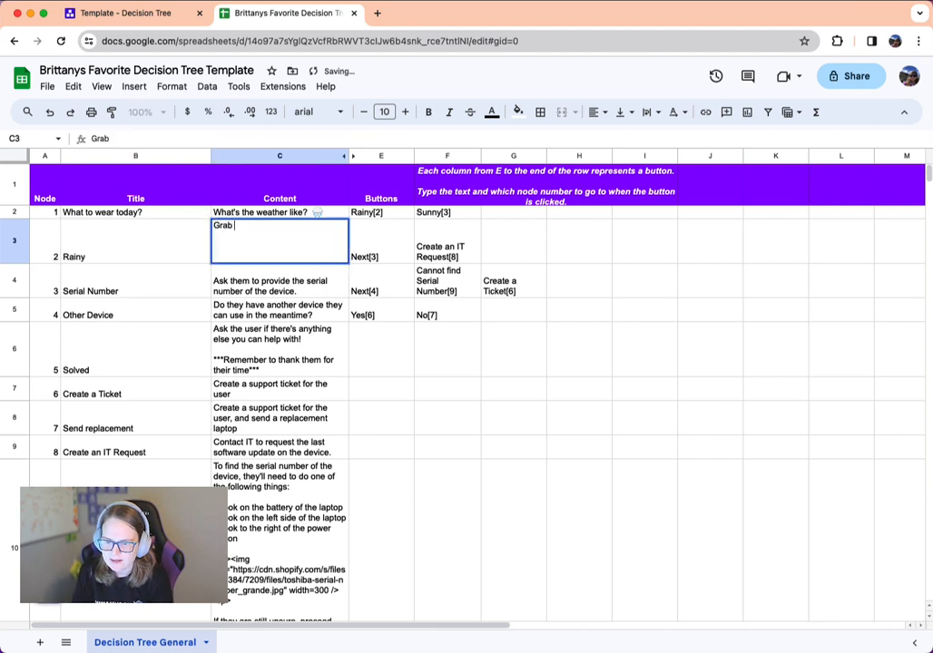
type("an umbrella!")
key("Return")
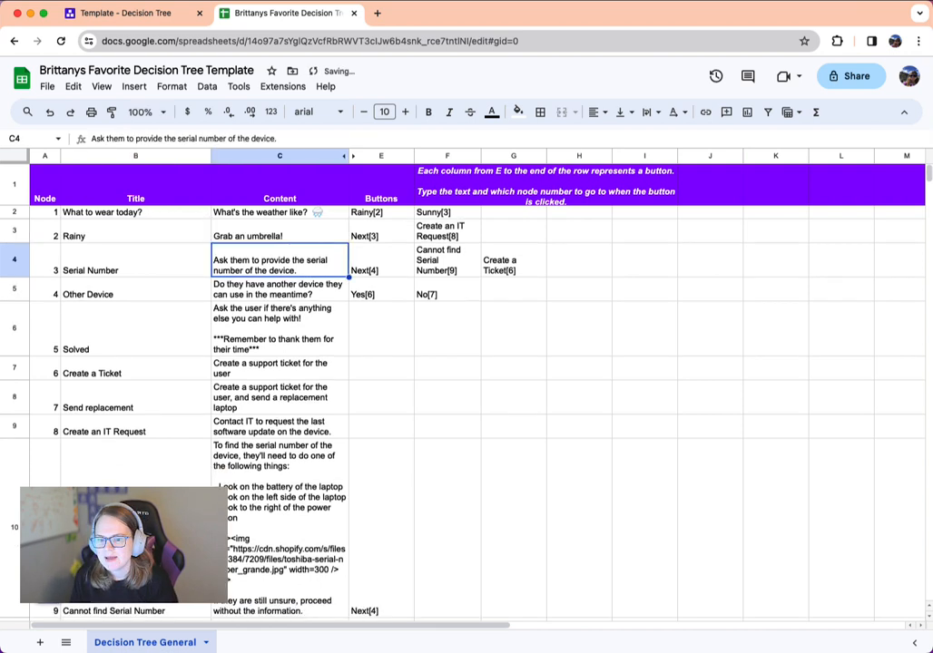
- Change node 3's title to "Sunny" and its content to "Put on some shorts"
key("Left")
type("Sun")
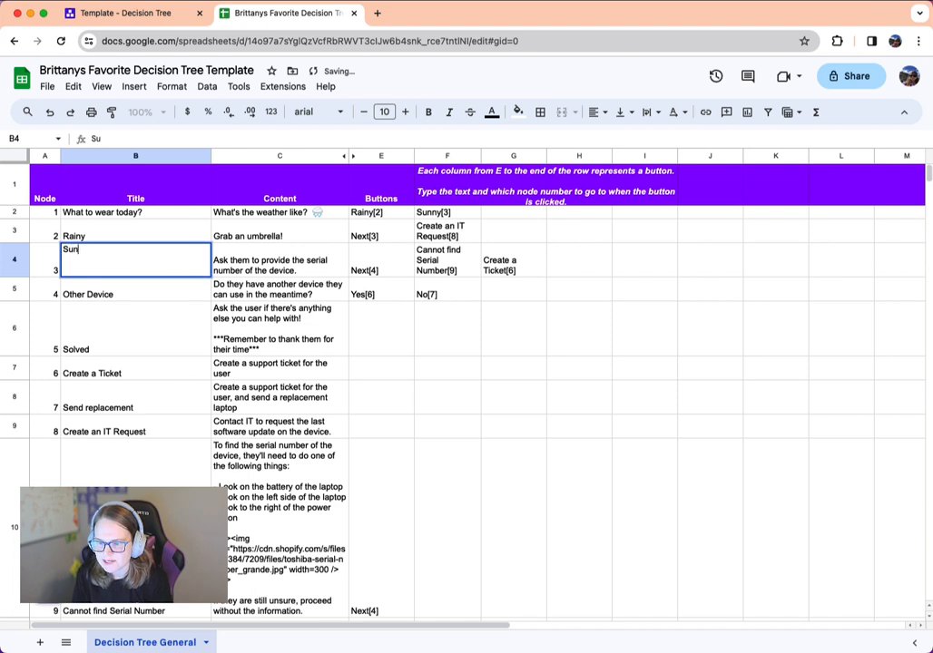
type("ny")
key("Tab")
type("Pu")
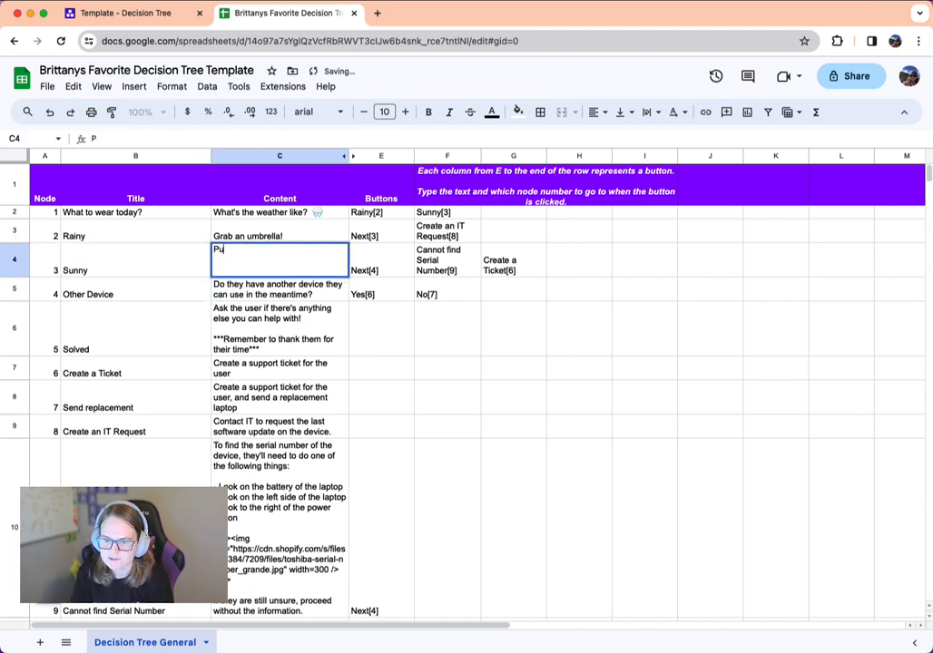
type("t on some shorts")
key("Return")
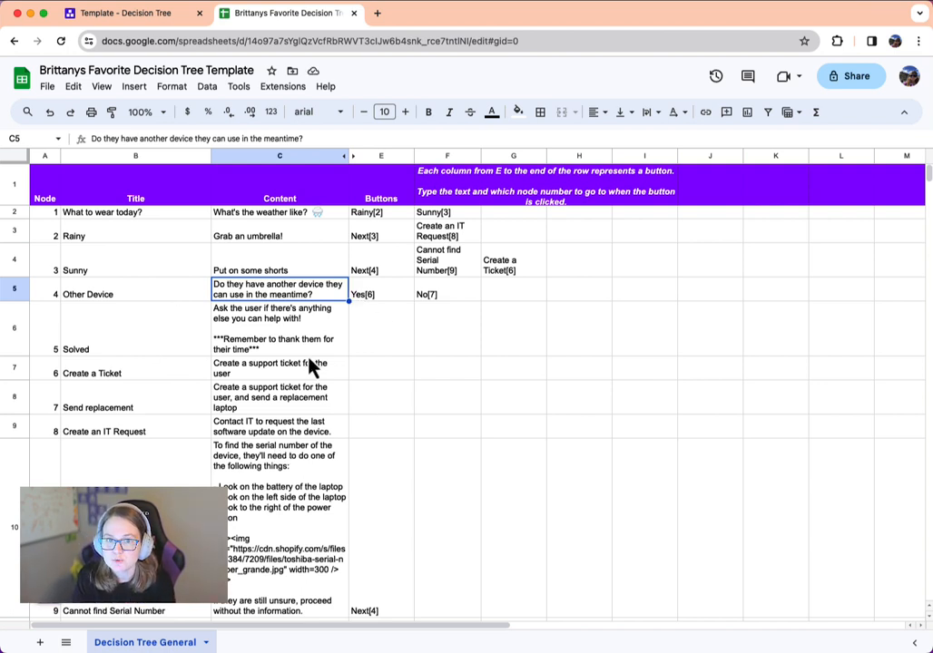
- Check the sheet's header row against the template page's do-not-edit rules and read how to connect the prepared spreadsheet
left_click(14, 186)
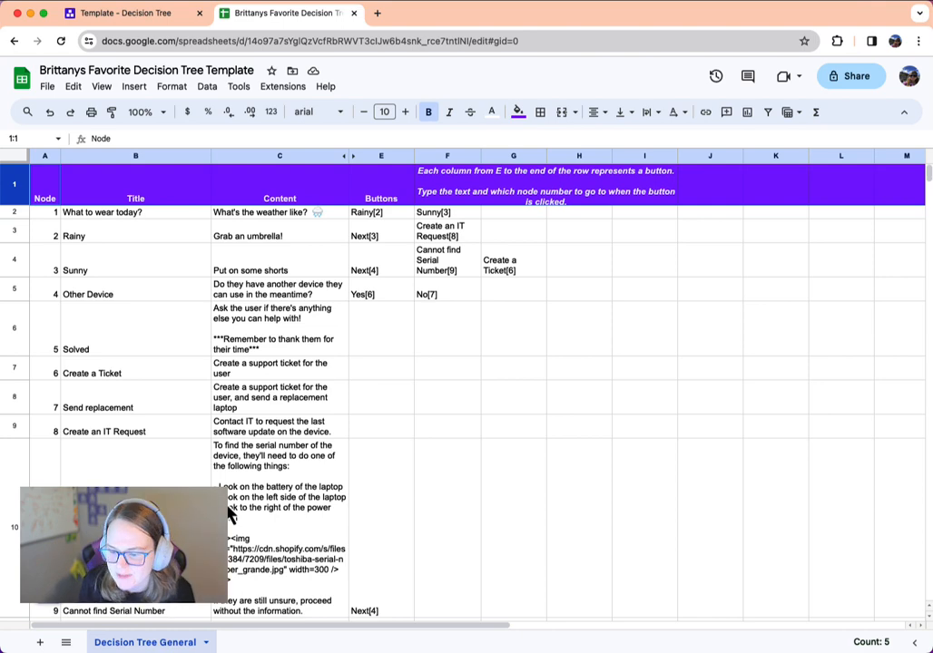
left_click(124, 14)
scroll(323, 495, "down", 6)
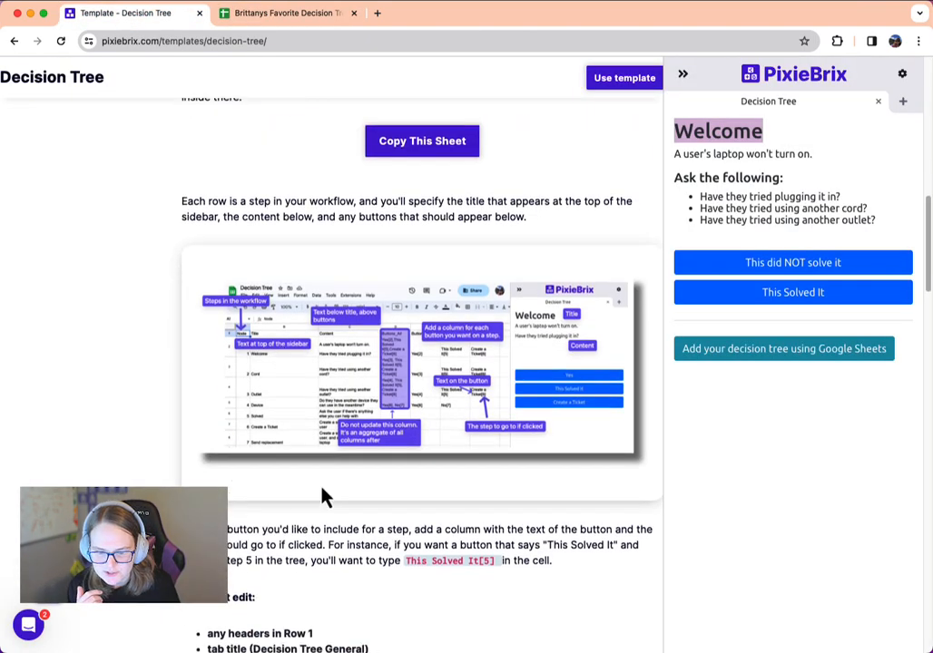
scroll(288, 327, "down", 2)
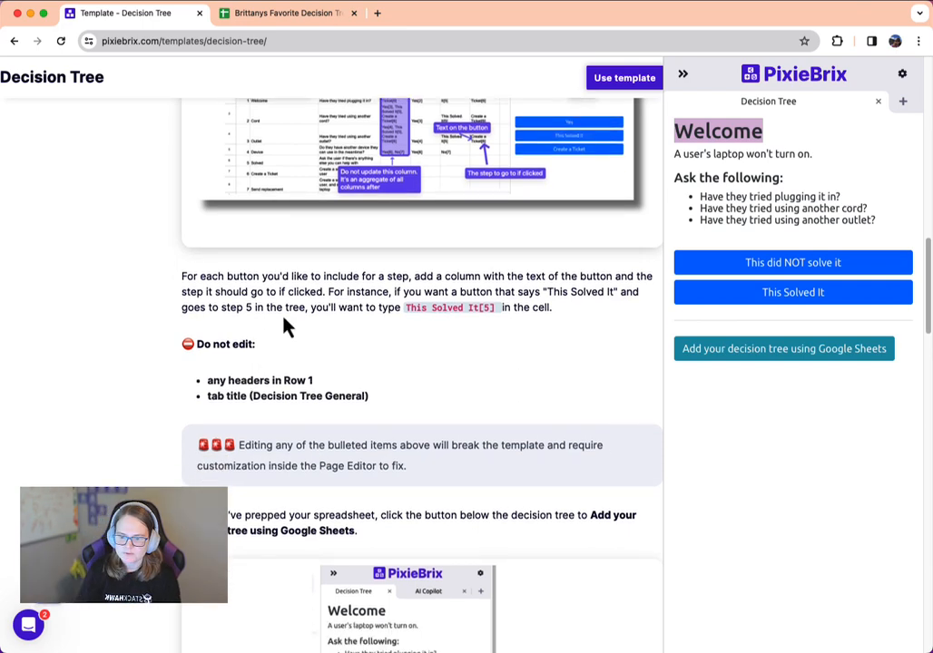
scroll(272, 363, "down", 2)
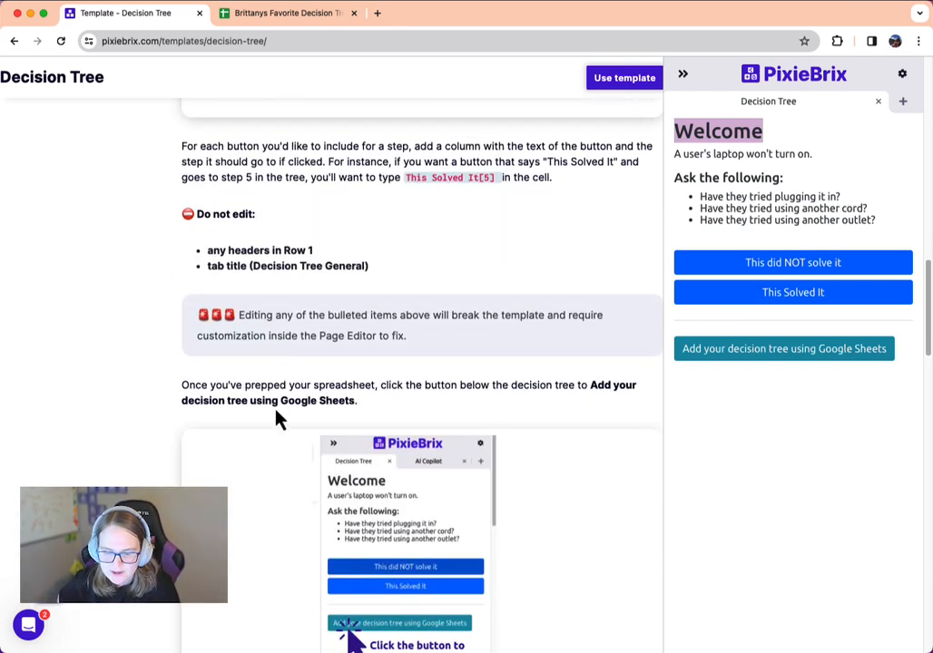
scroll(277, 416, "down", 3)
left_click(742, 141)
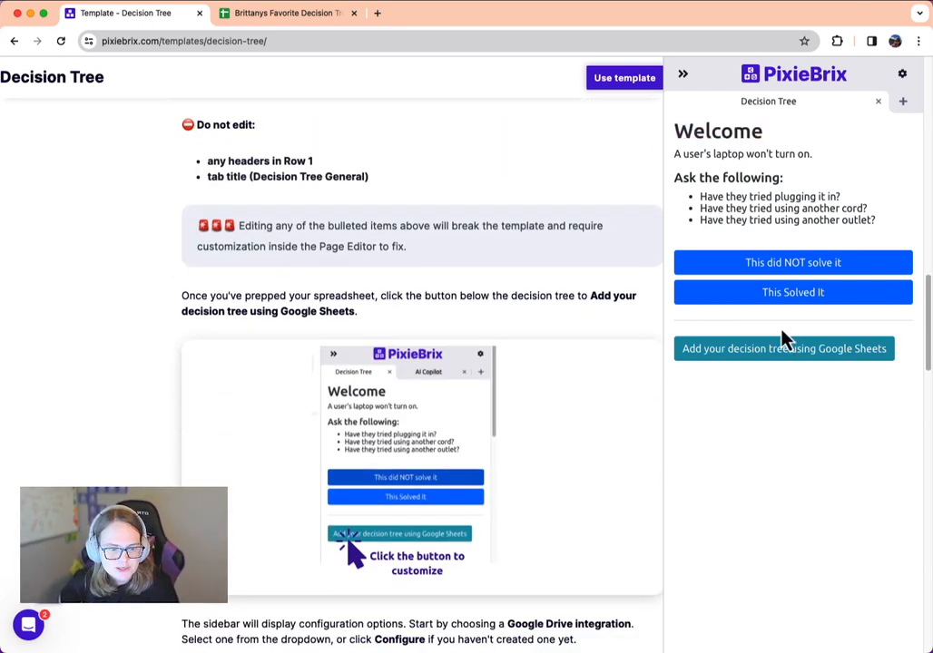
- Start adding a custom decision tree from Google Sheets and configure the Google Drive integration, granting PixieBrix access to the Google account
left_click(861, 360)
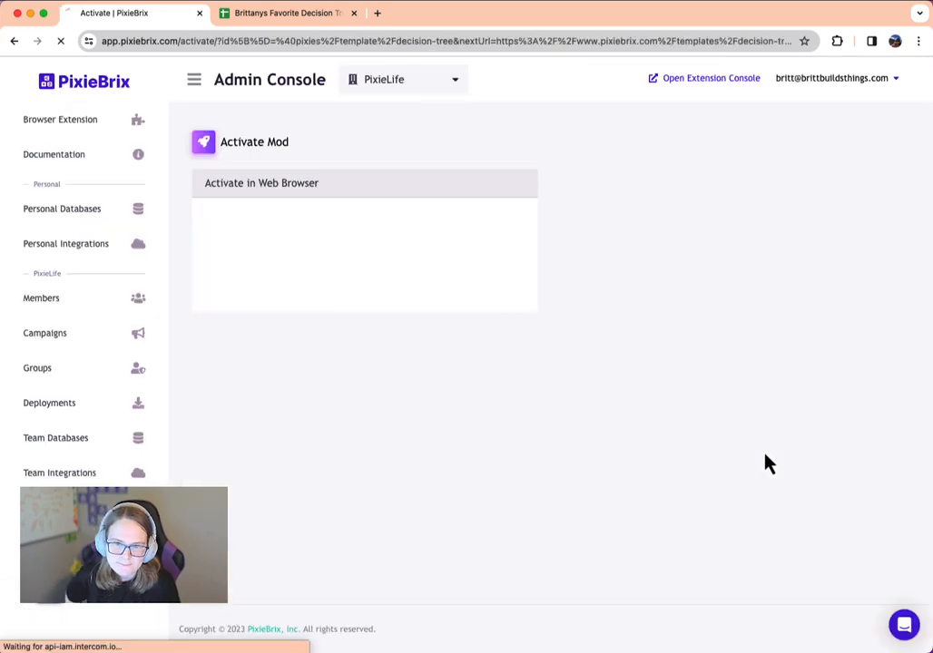
scroll(426, 508, "down", 1)
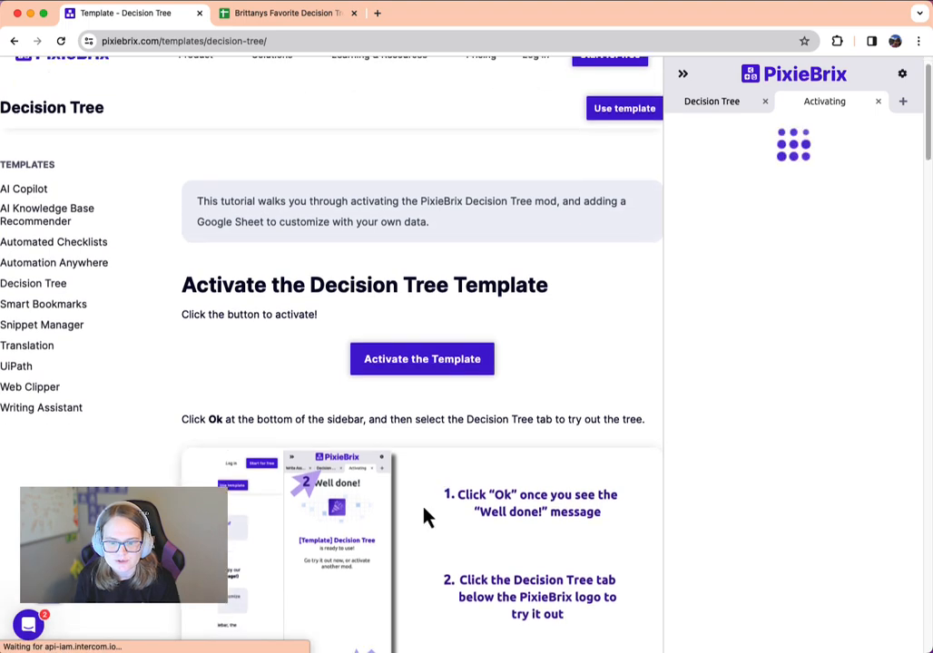
scroll(415, 433, "down", 12)
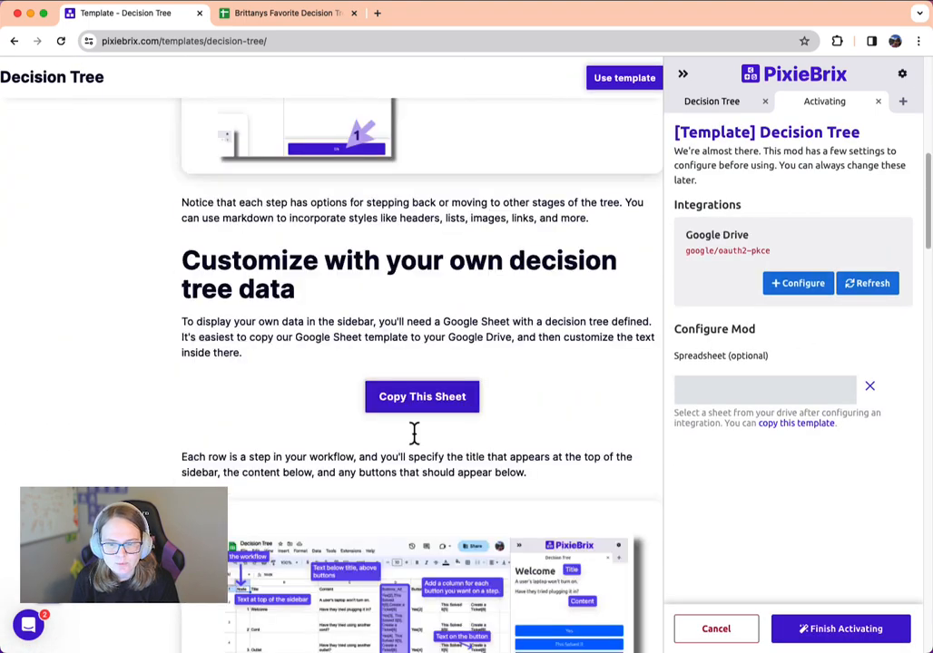
scroll(396, 579, "down", 10)
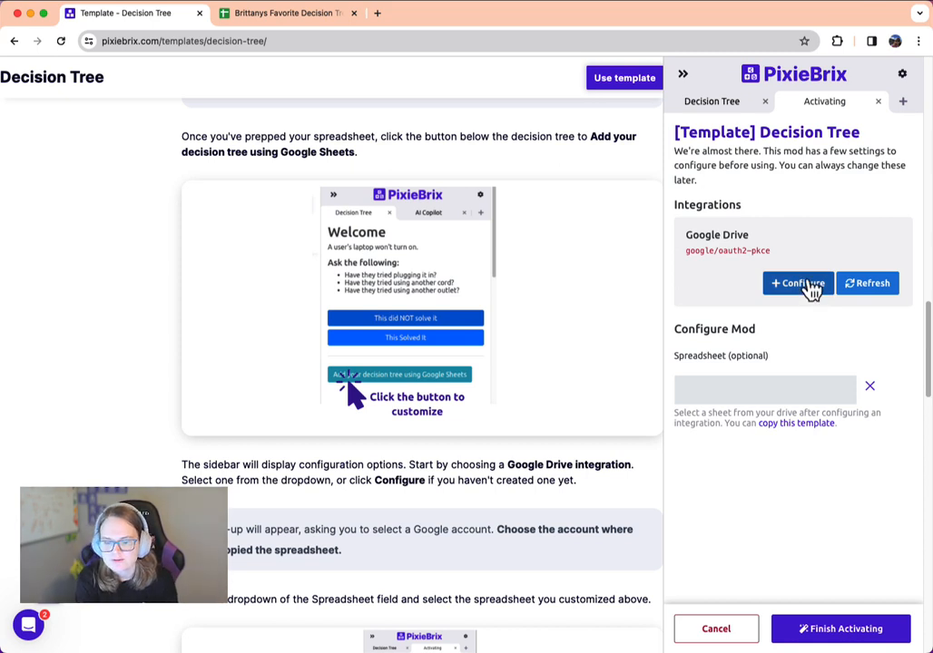
scroll(344, 437, "down", 1)
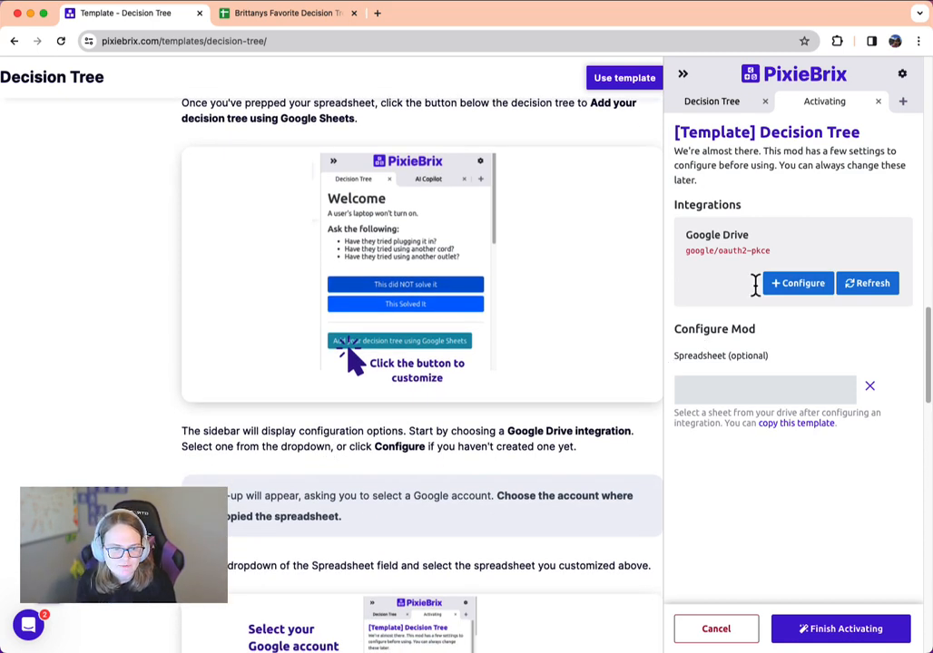
left_click(795, 287)
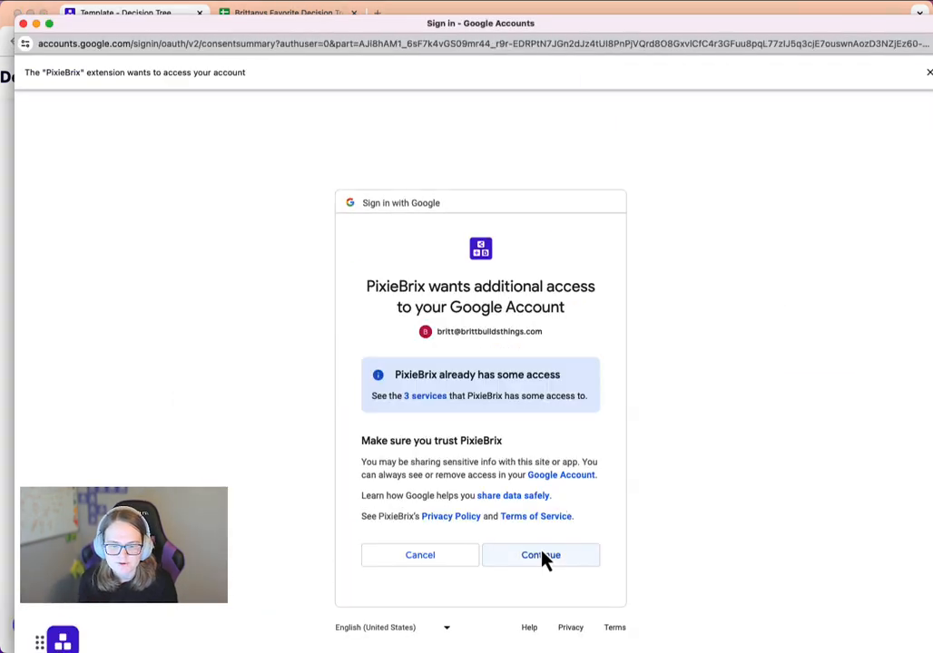
left_click(543, 556)
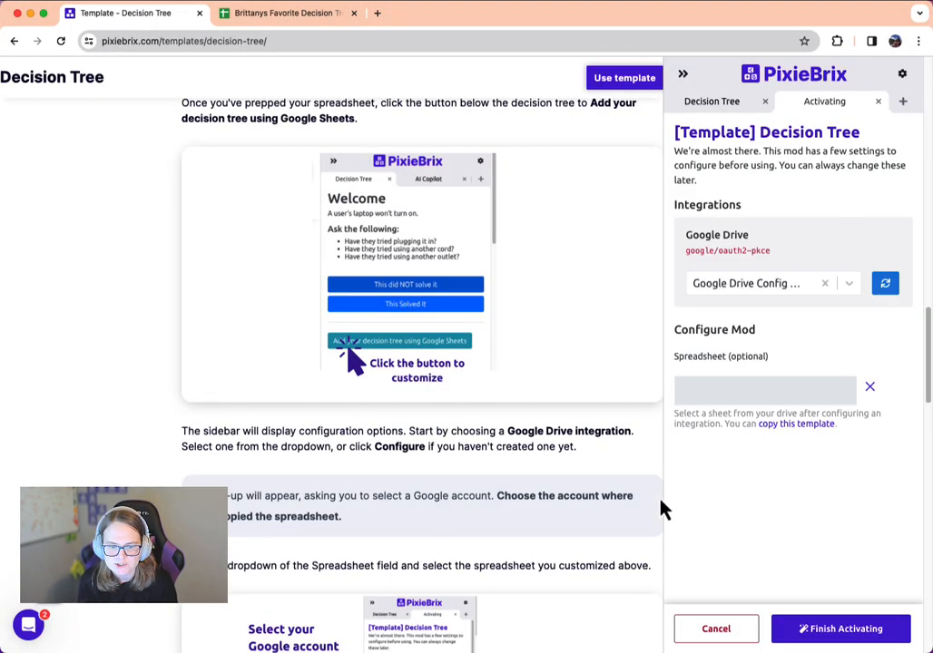
- Check which Google account owns the customized sheet and choose that Favorite Decision Tree Template as the mod's spreadsheet
left_click(729, 396)
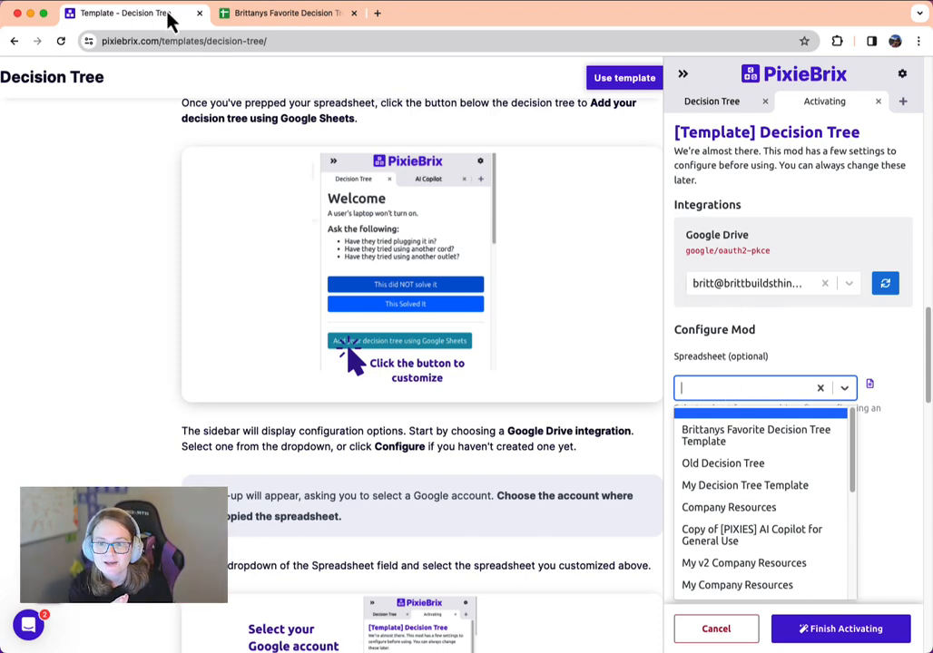
left_click(263, 14)
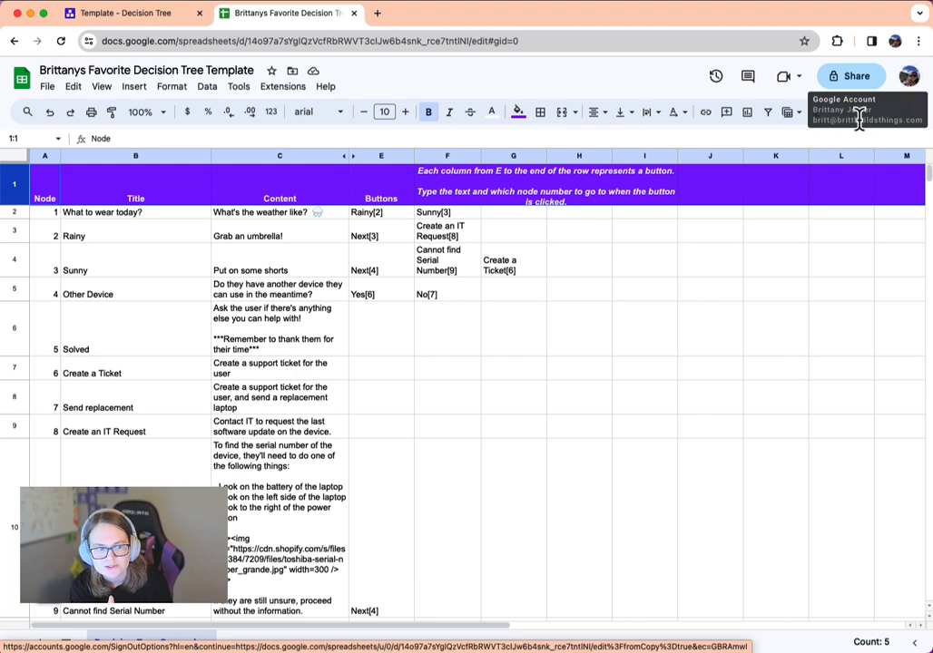
left_click(141, 14)
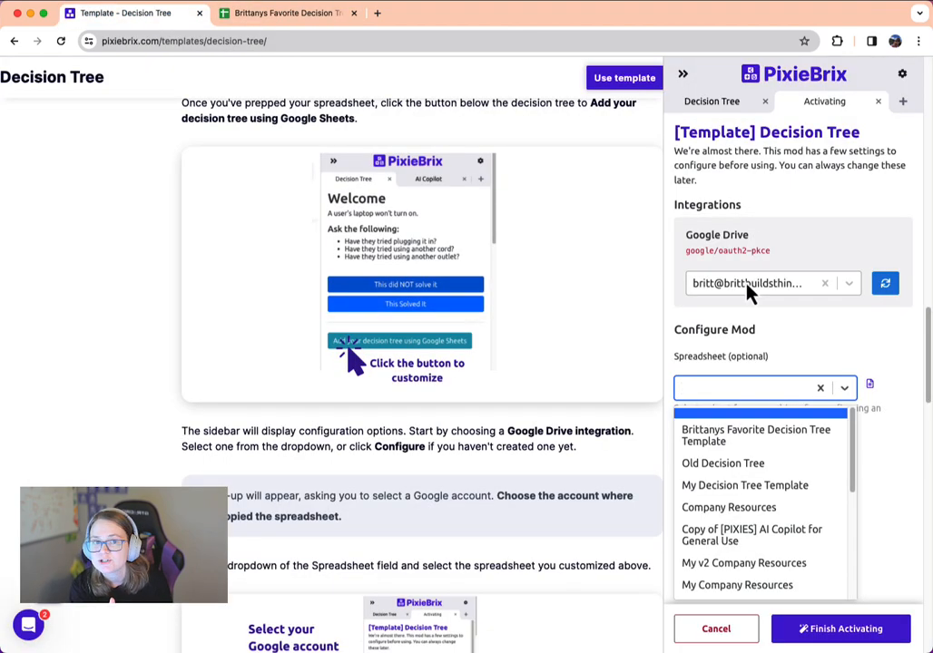
left_click(722, 439)
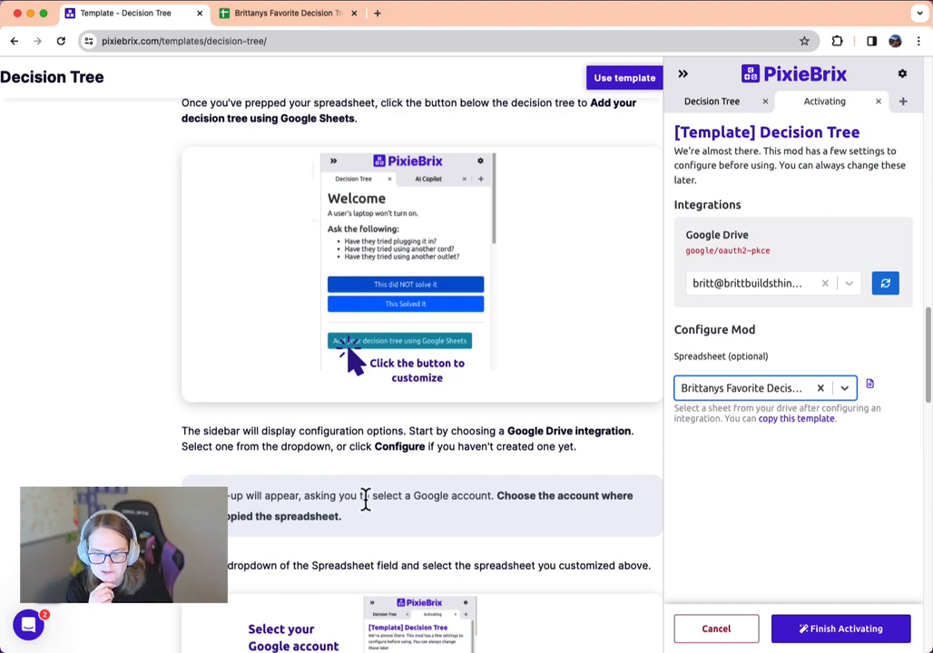
- Finish activating the Decision Tree template with the chosen spreadsheet and return to the decision tree
scroll(364, 497, "down", 5)
scroll(376, 541, "down", 3)
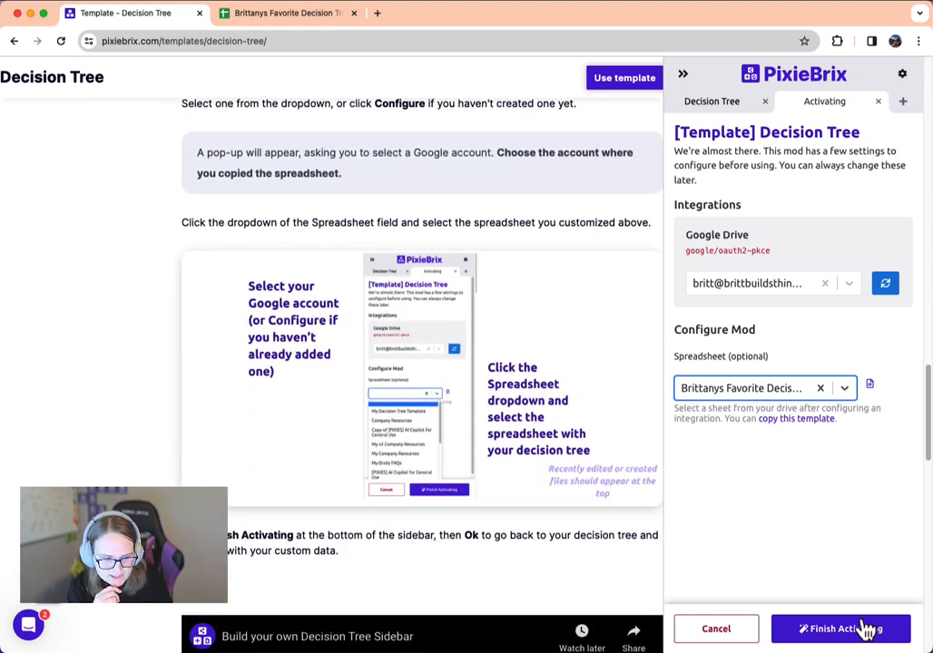
left_click(849, 639)
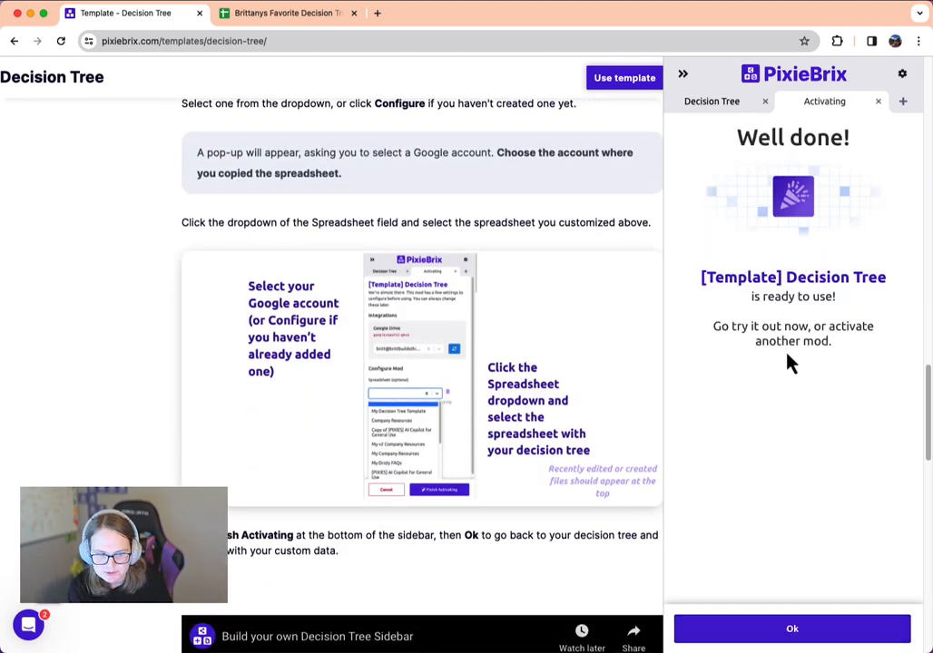
left_click(792, 632)
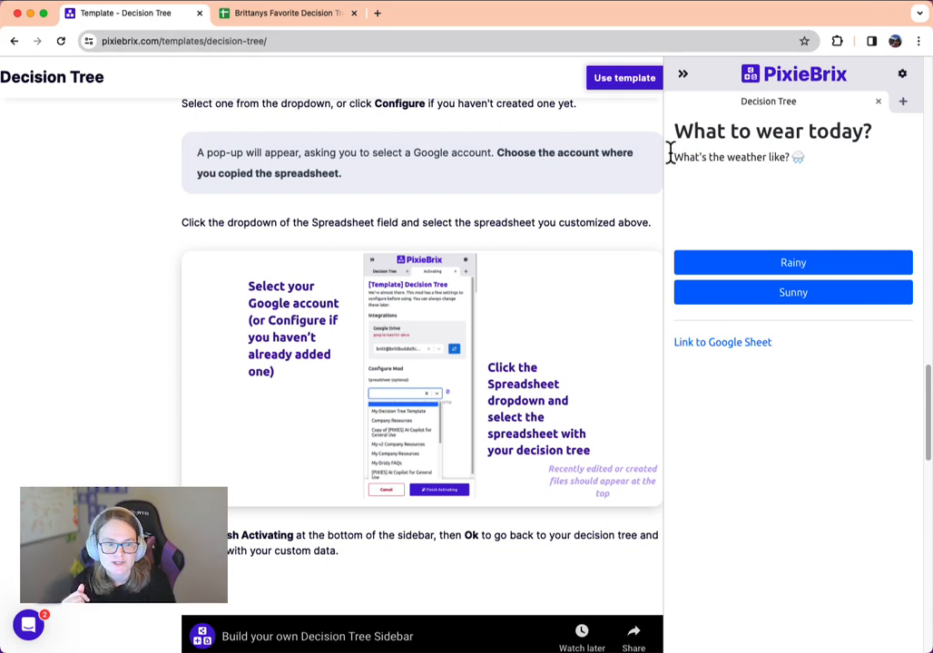
- Try out the Rainy and Sunny branches of the custom tree, open its linked Google Sheet, and return to the template page
left_click(780, 265)
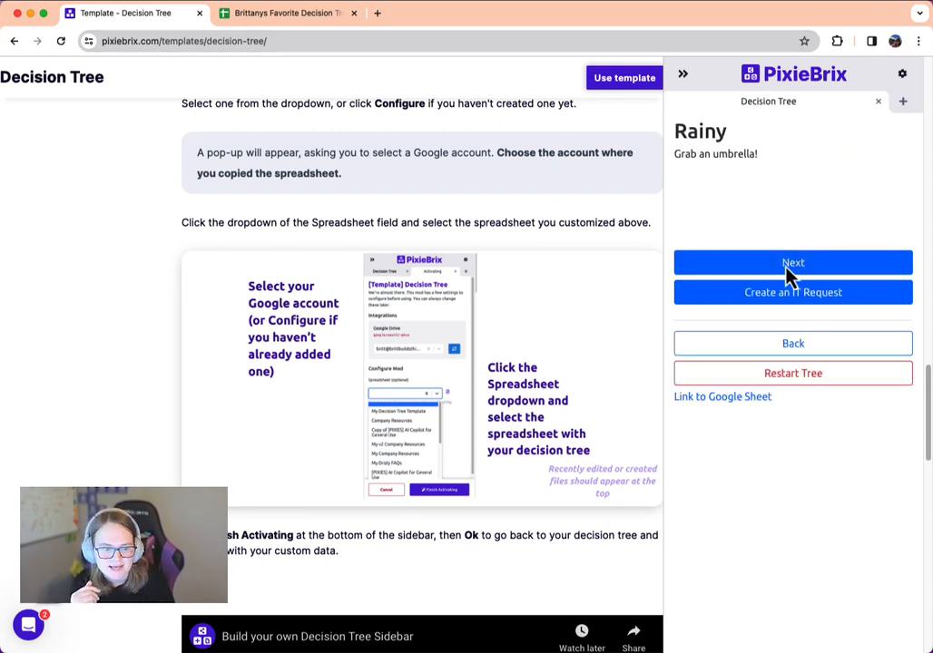
left_click(788, 346)
left_click(782, 300)
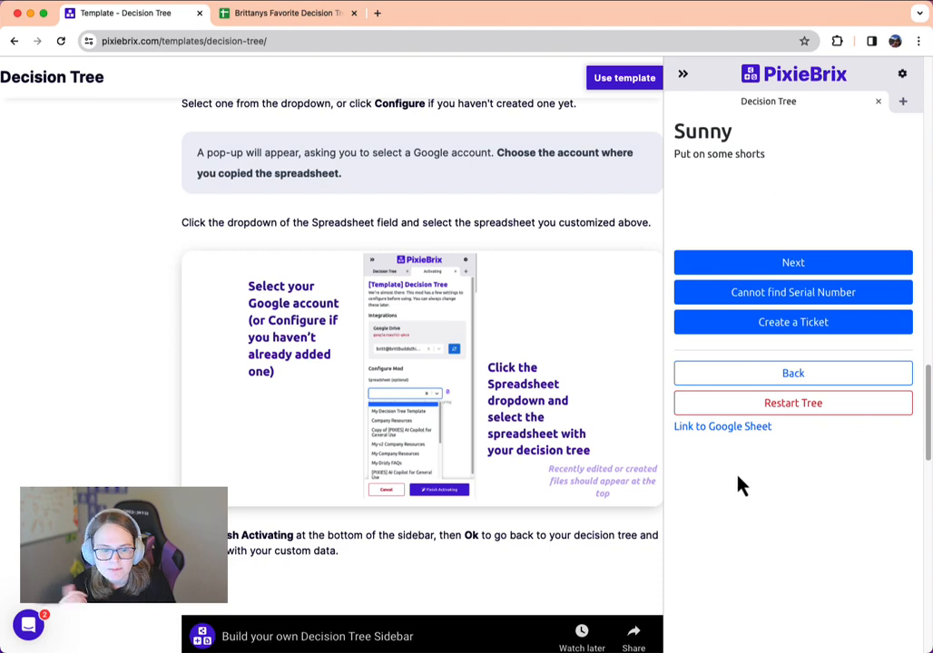
left_click(716, 428)
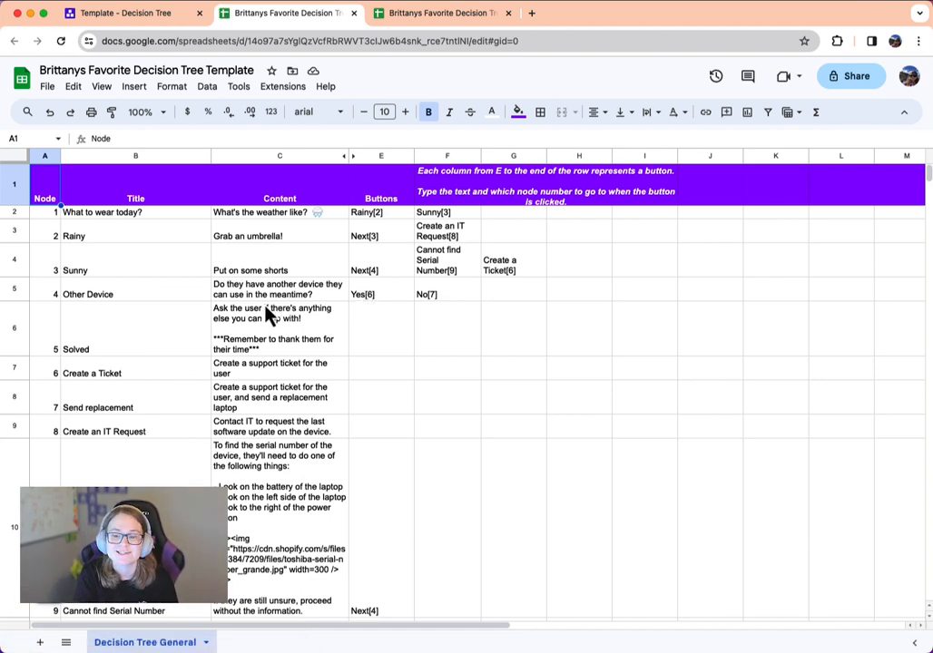
left_click(69, 11)
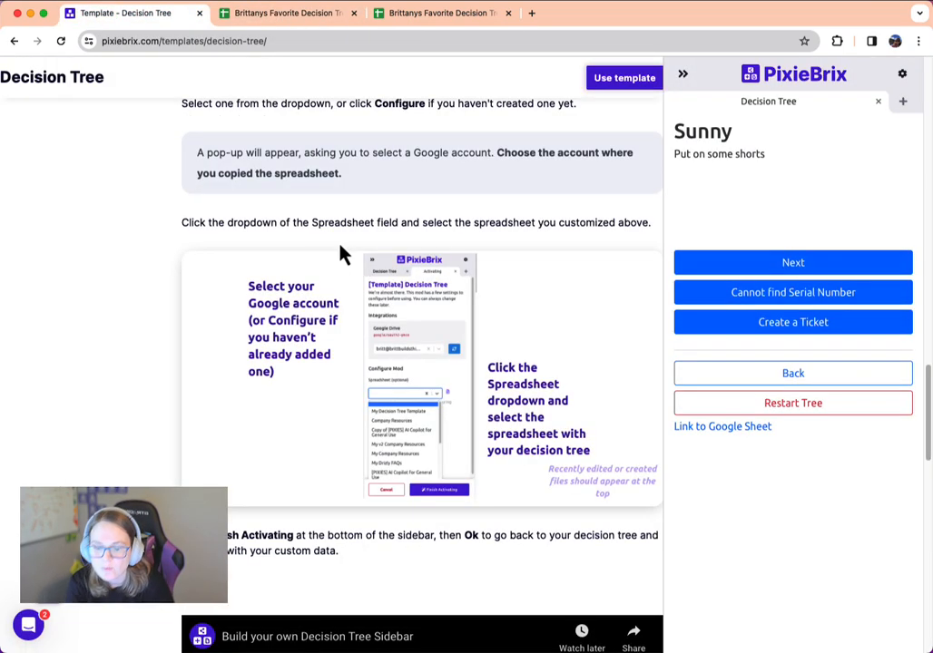